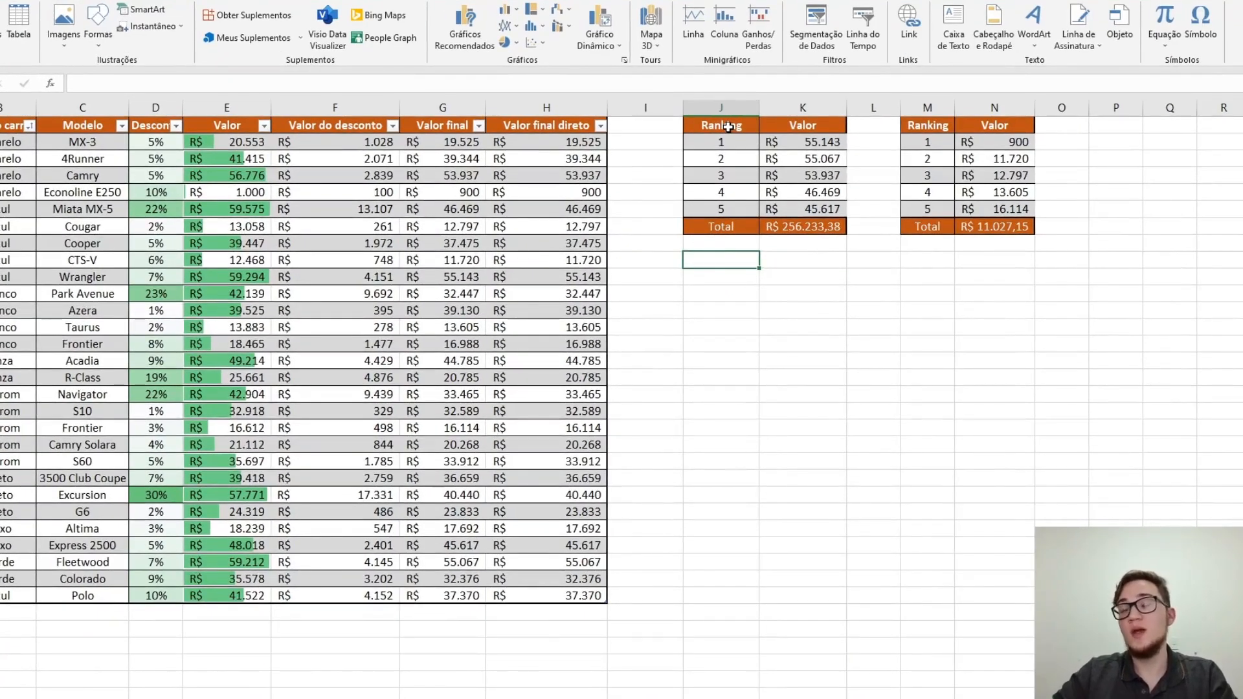
Compare the recommended chart types for the ranking range J1:K6 and insert the clustered column chart (Coluna Agrupada).
click(728, 127)
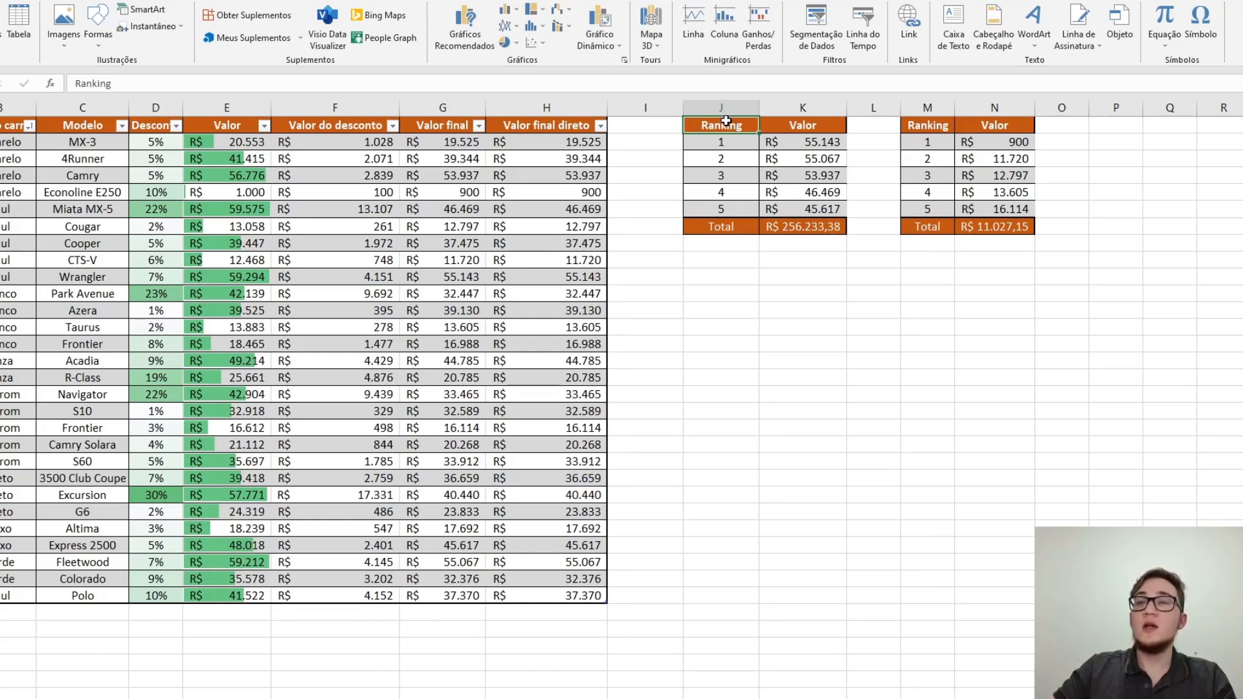
drag(719, 121, 721, 210)
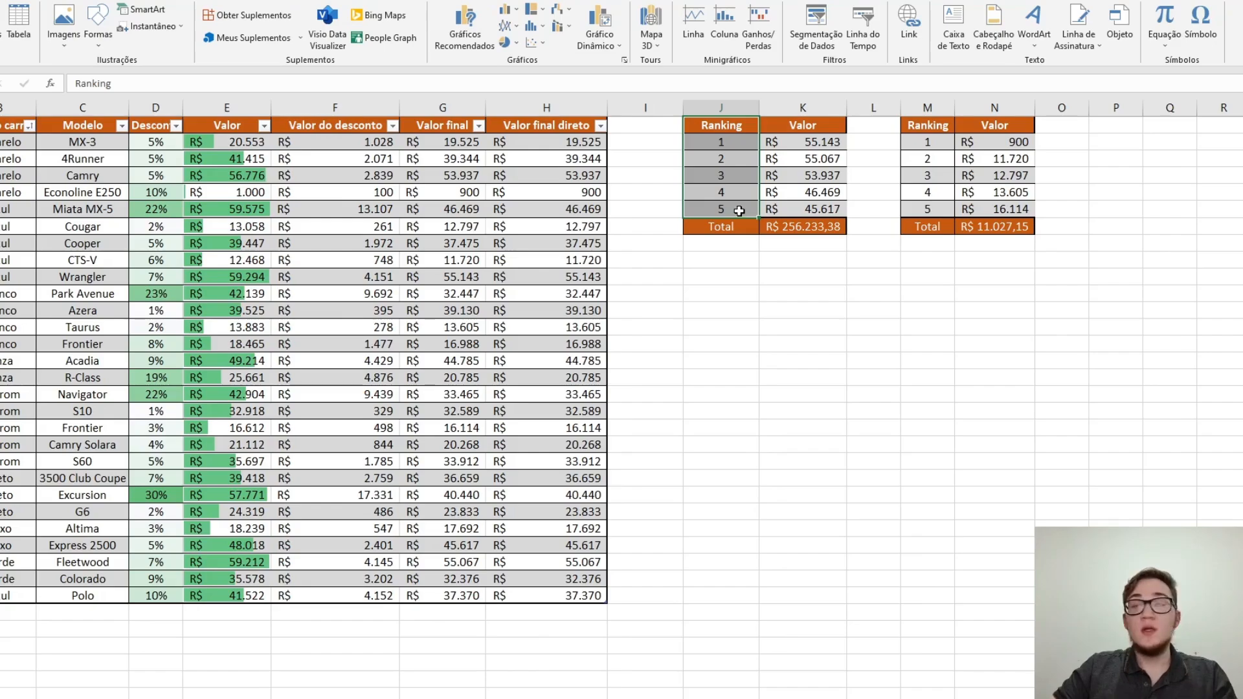
drag(739, 210, 791, 208)
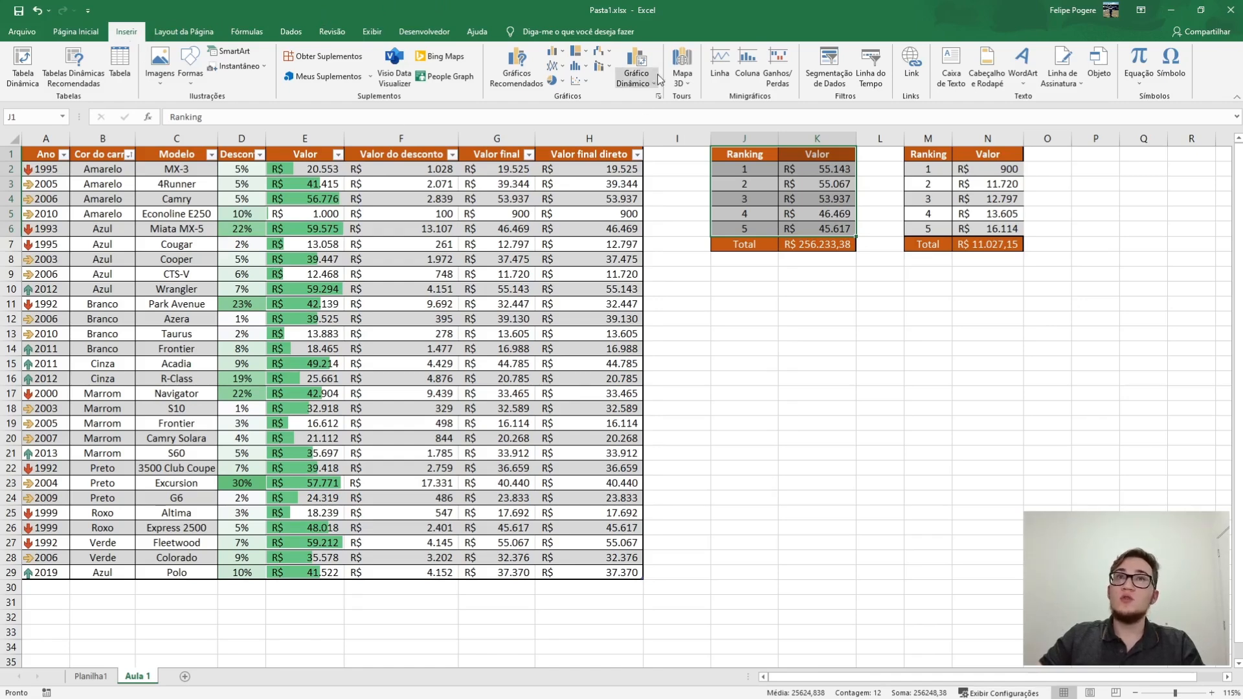
click(507, 60)
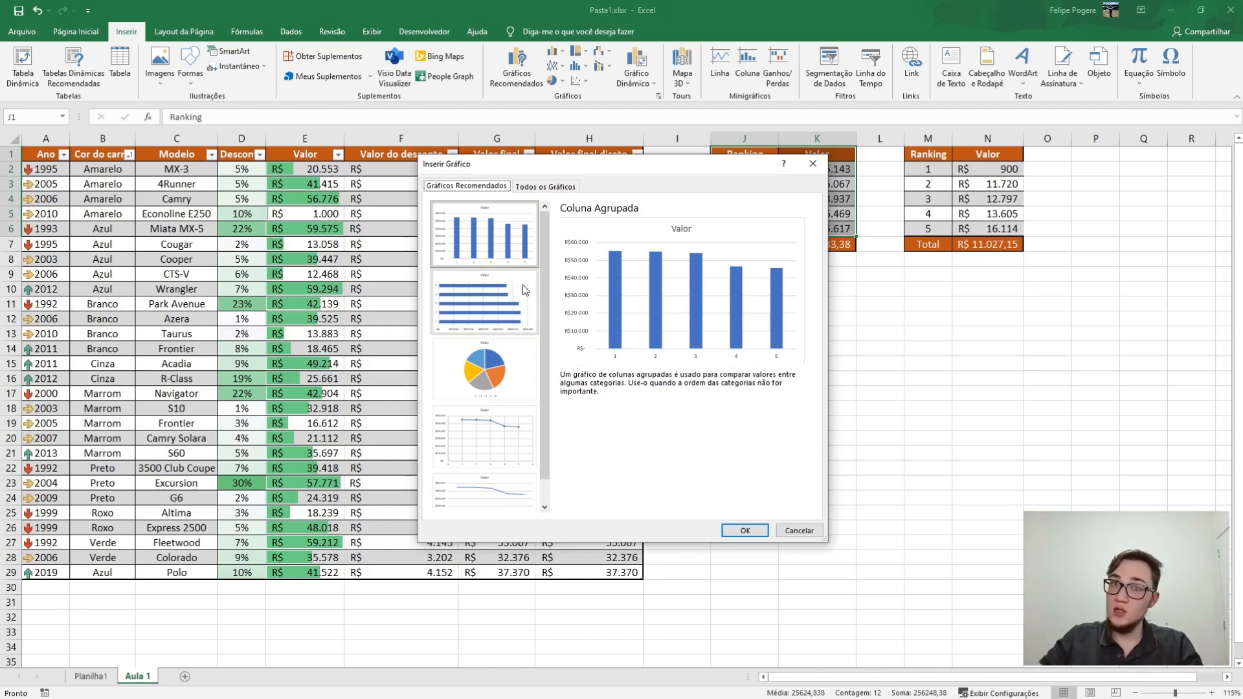
click(495, 304)
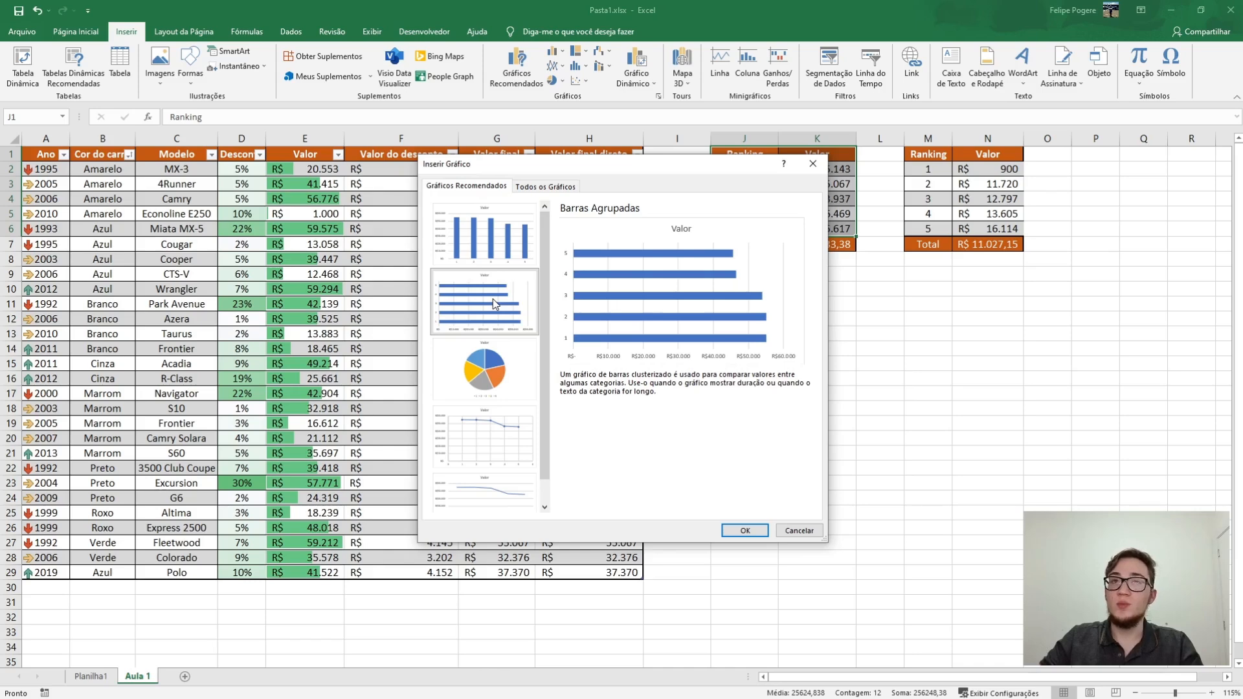
click(487, 360)
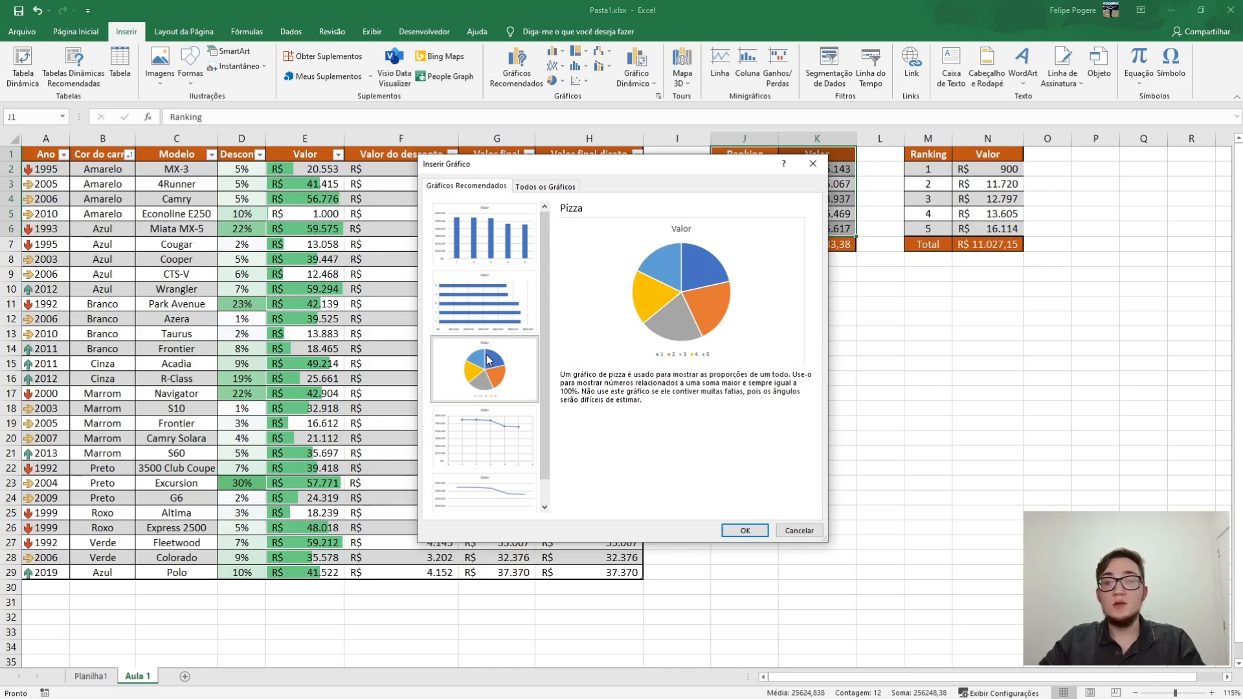
click(477, 424)
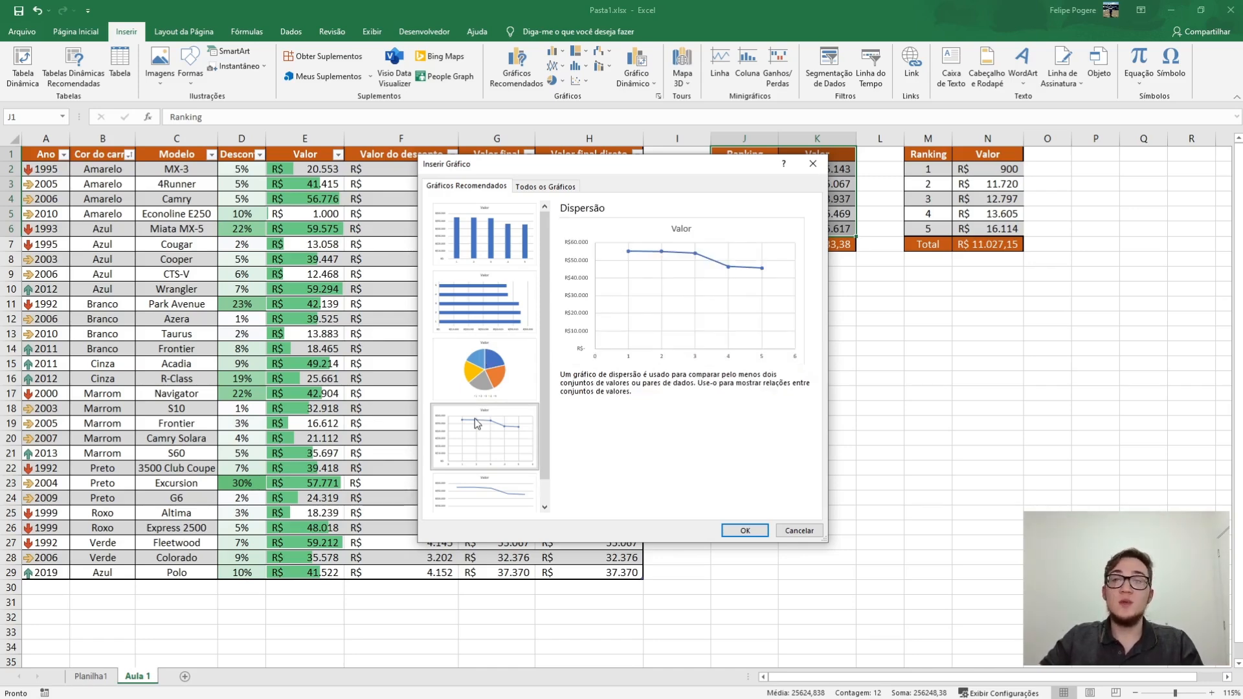
scroll(477, 423, down, 1)
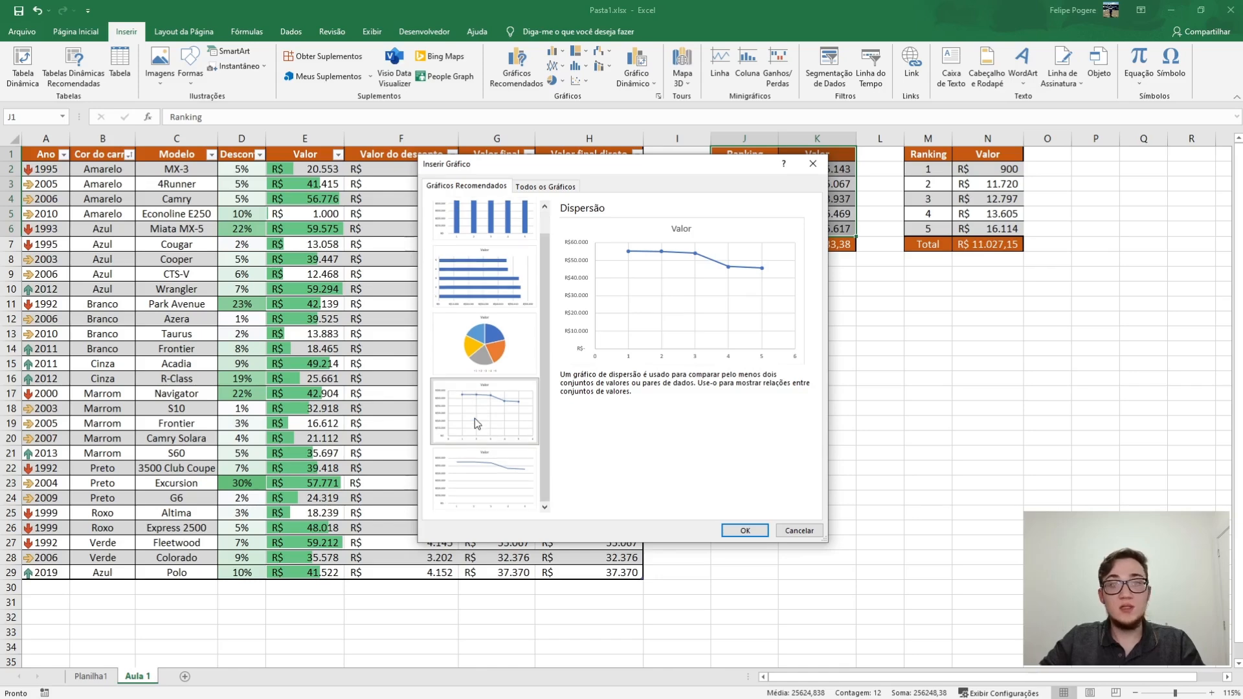
click(496, 494)
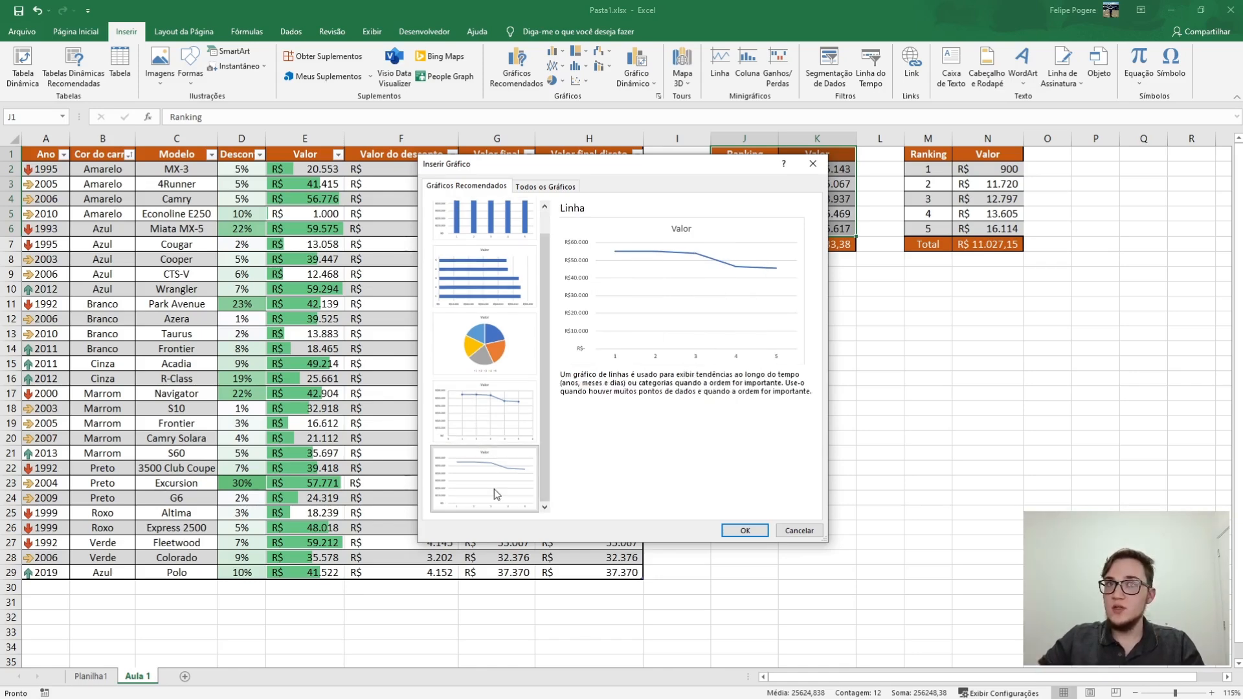
scroll(497, 494, up, 1)
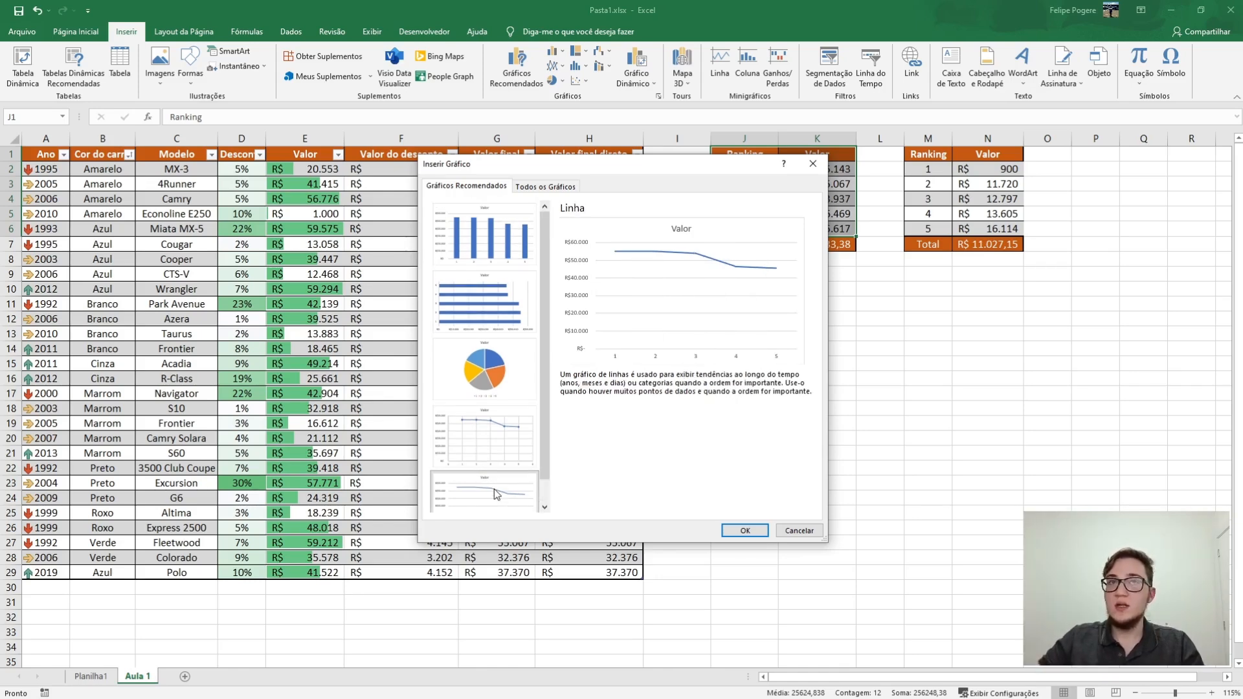
click(480, 251)
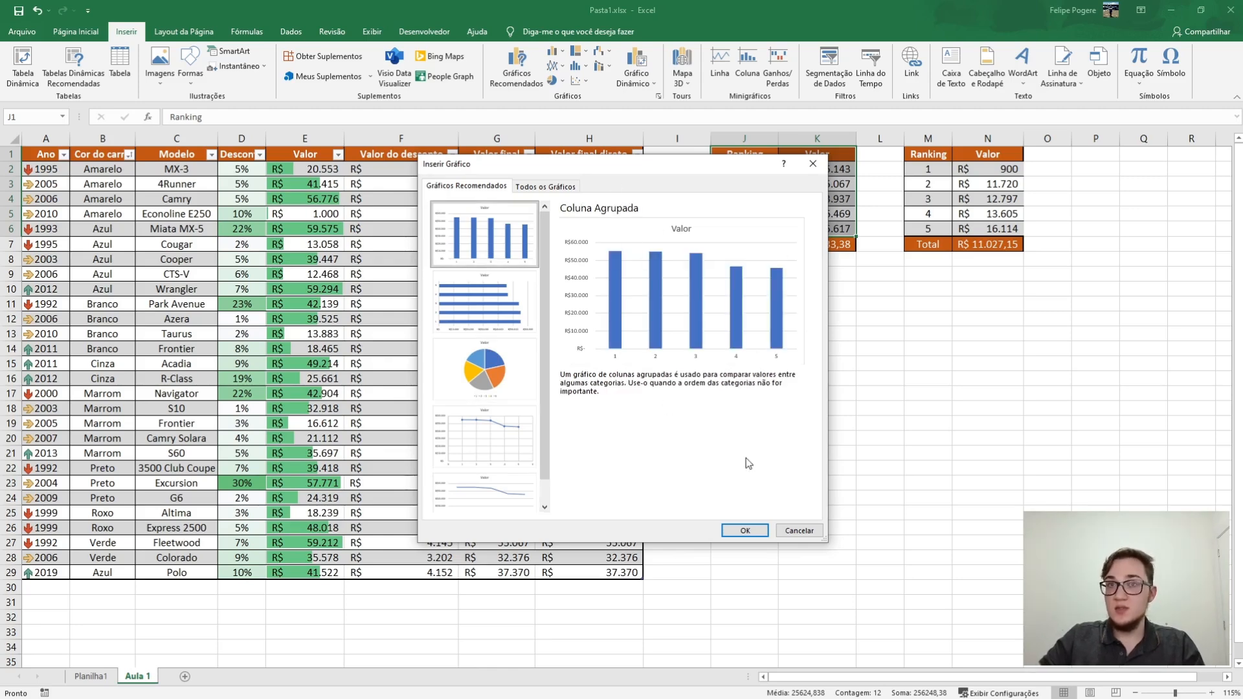
click(744, 529)
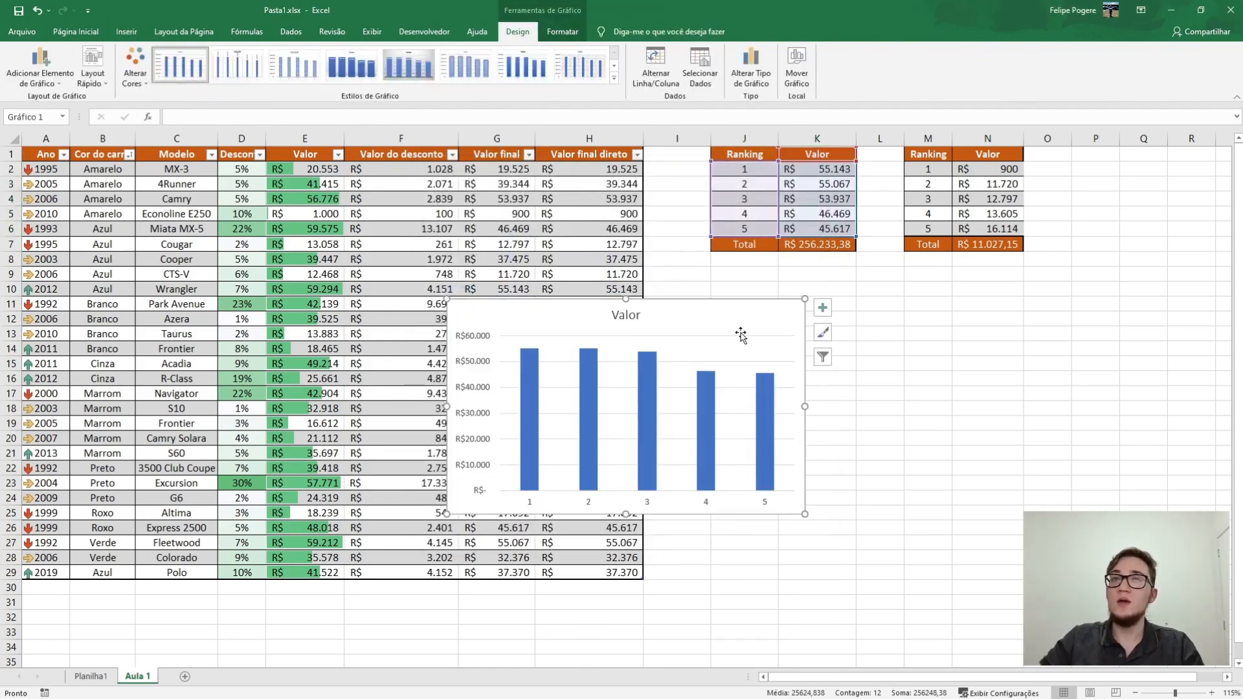
Place the new column chart directly below the ranking tables and change its title to "Top 5".
drag(749, 313, 963, 285)
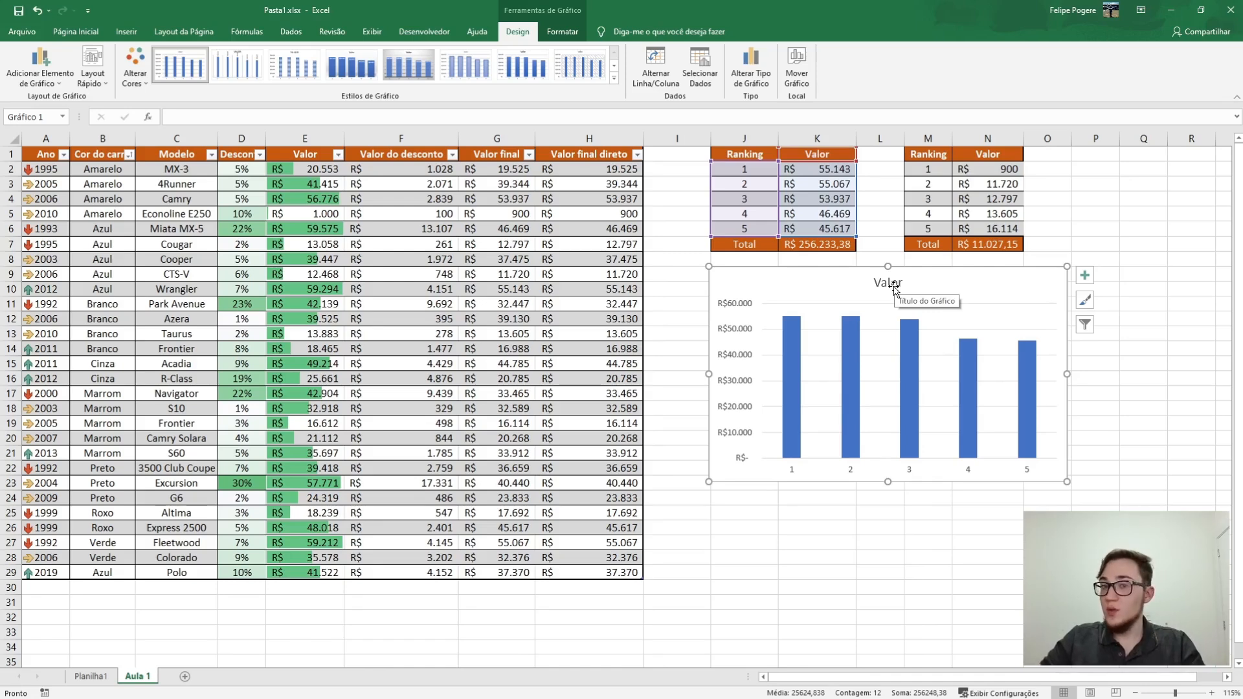
click(895, 287)
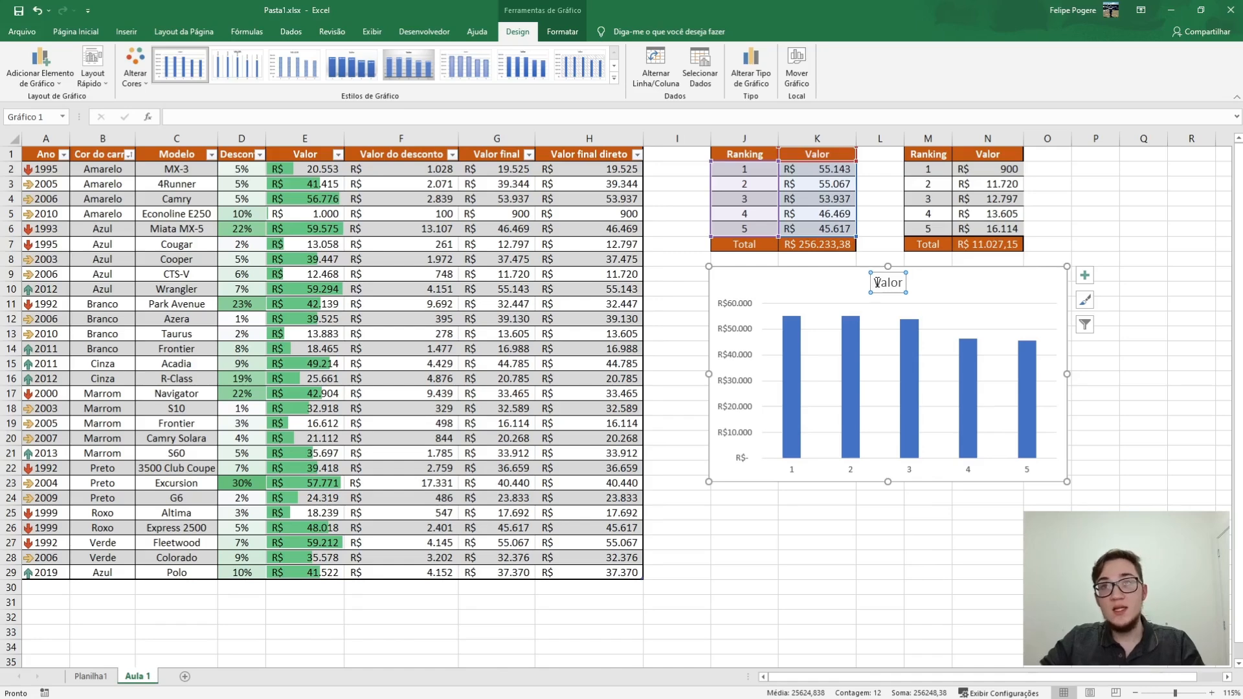
drag(876, 283, 905, 284)
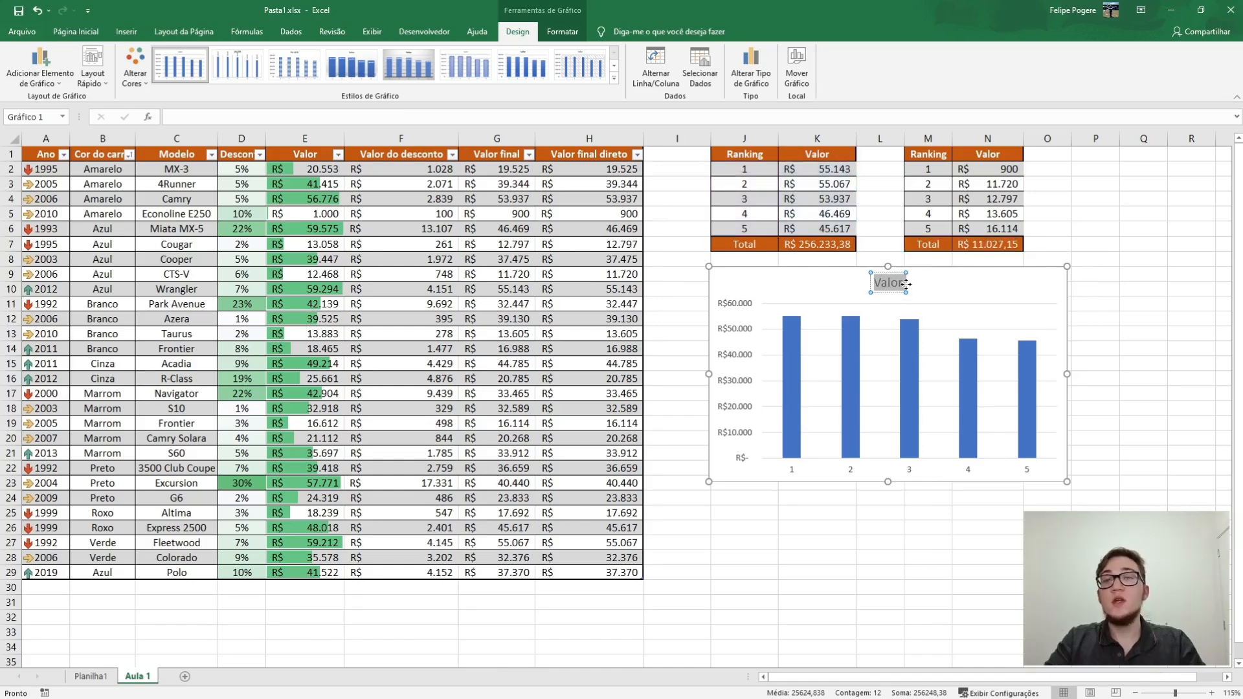
text(Top 5)
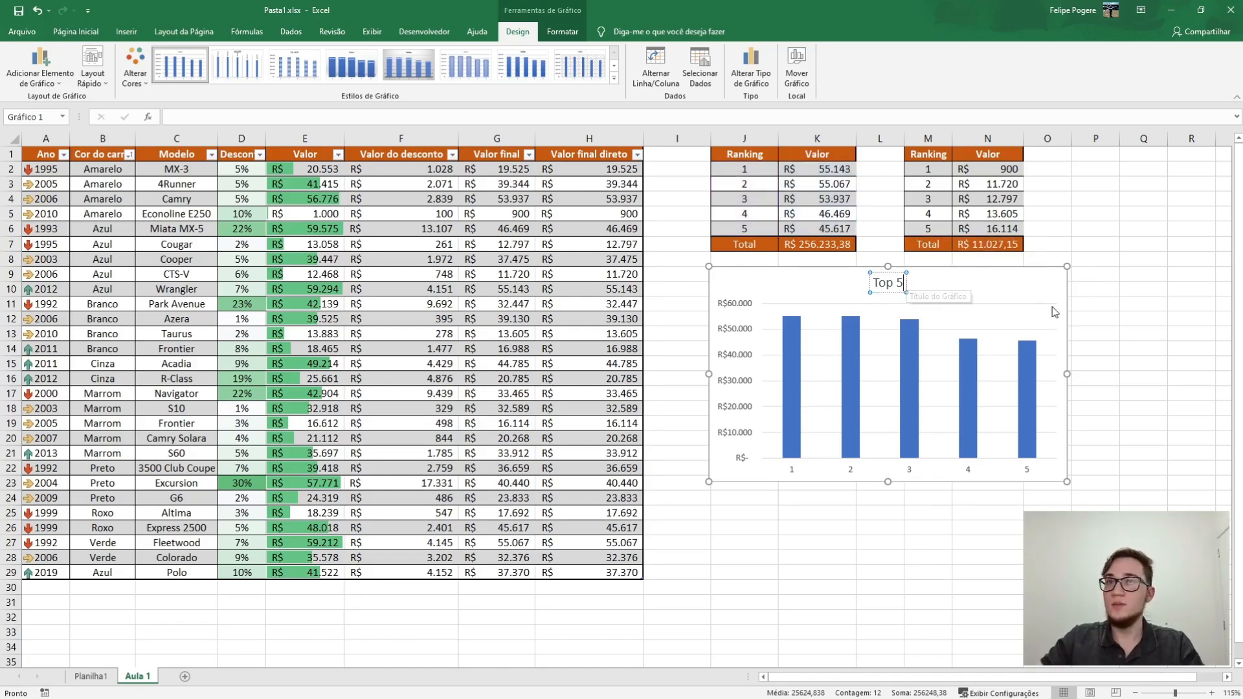
click(1107, 305)
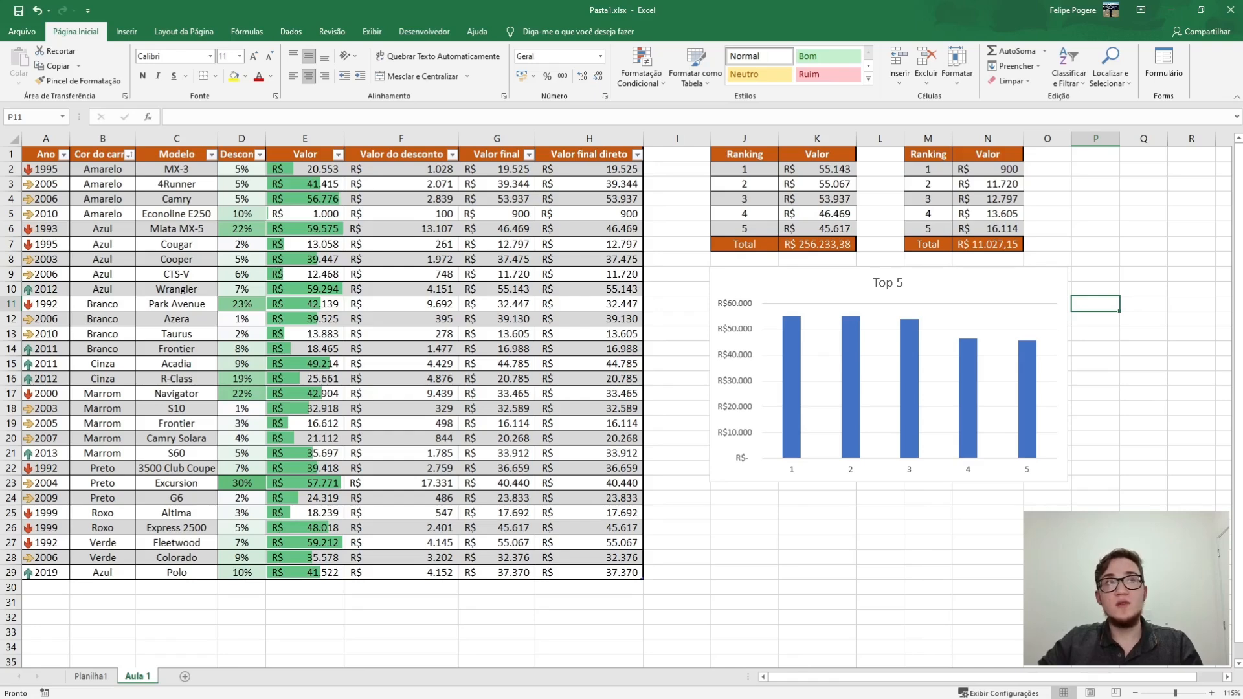
drag(45, 154, 46, 573)
drag(589, 155, 590, 573)
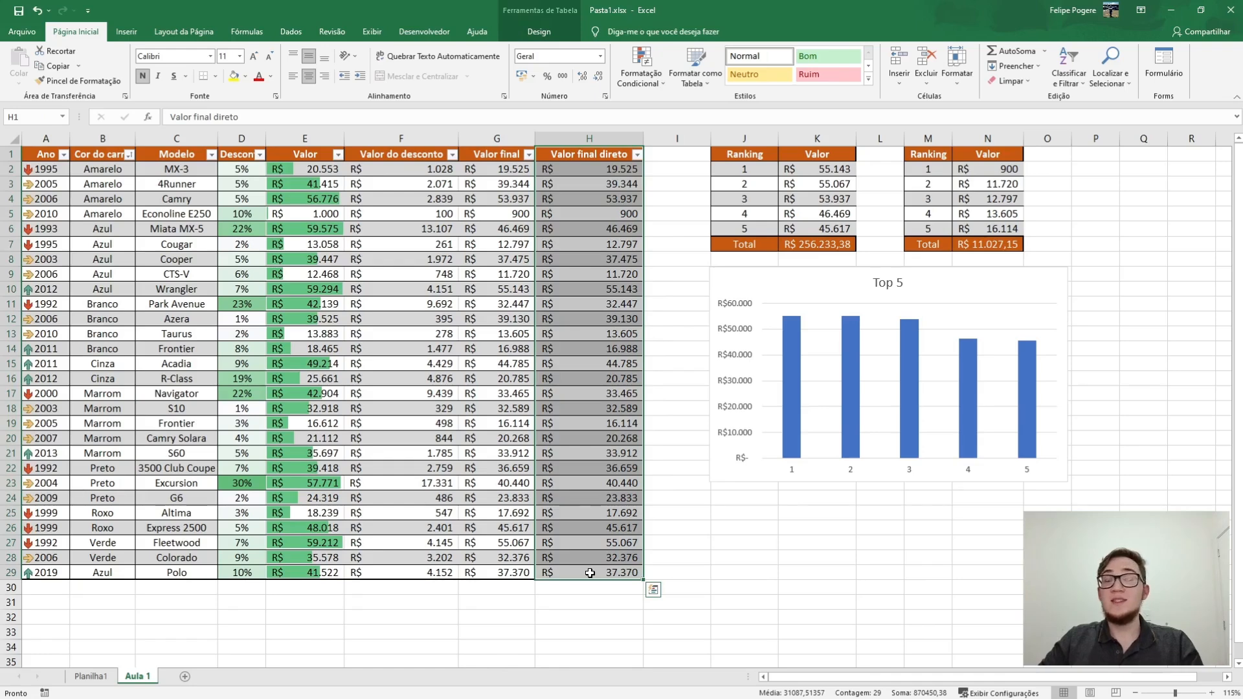
drag(36, 156, 624, 583)
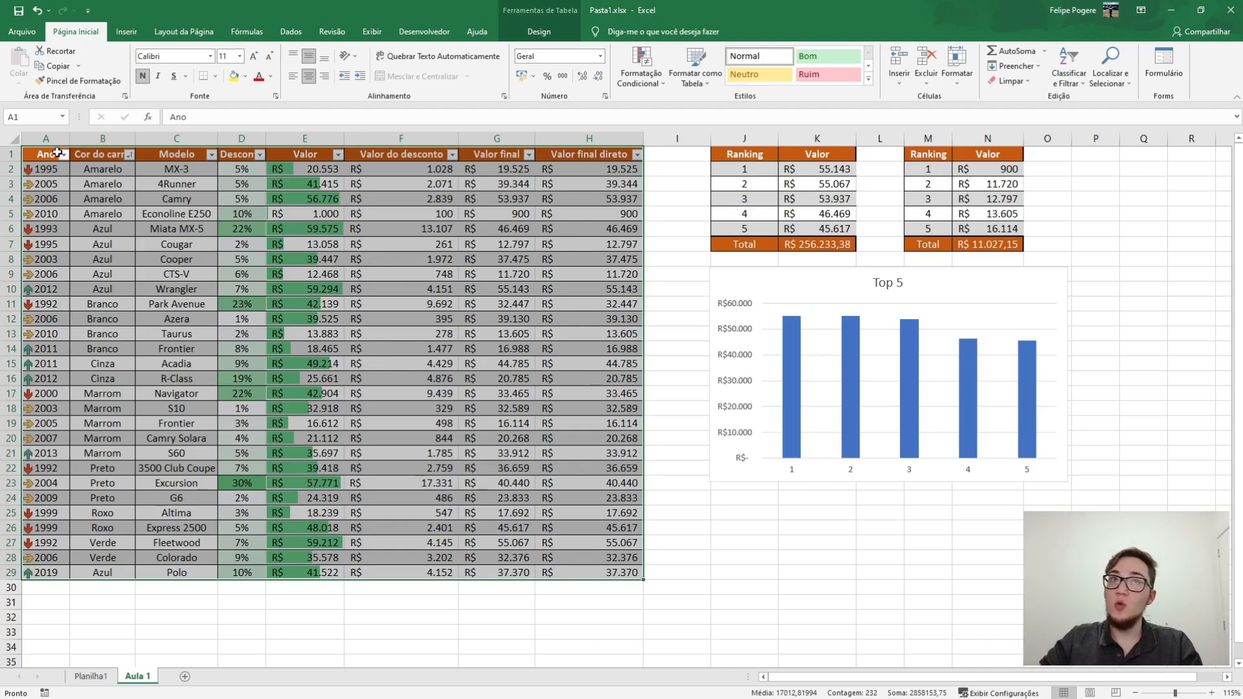
Move the second ranking's Valor cells N1:N7 to column O and fit that column's width to its contents.
drag(987, 155, 987, 244)
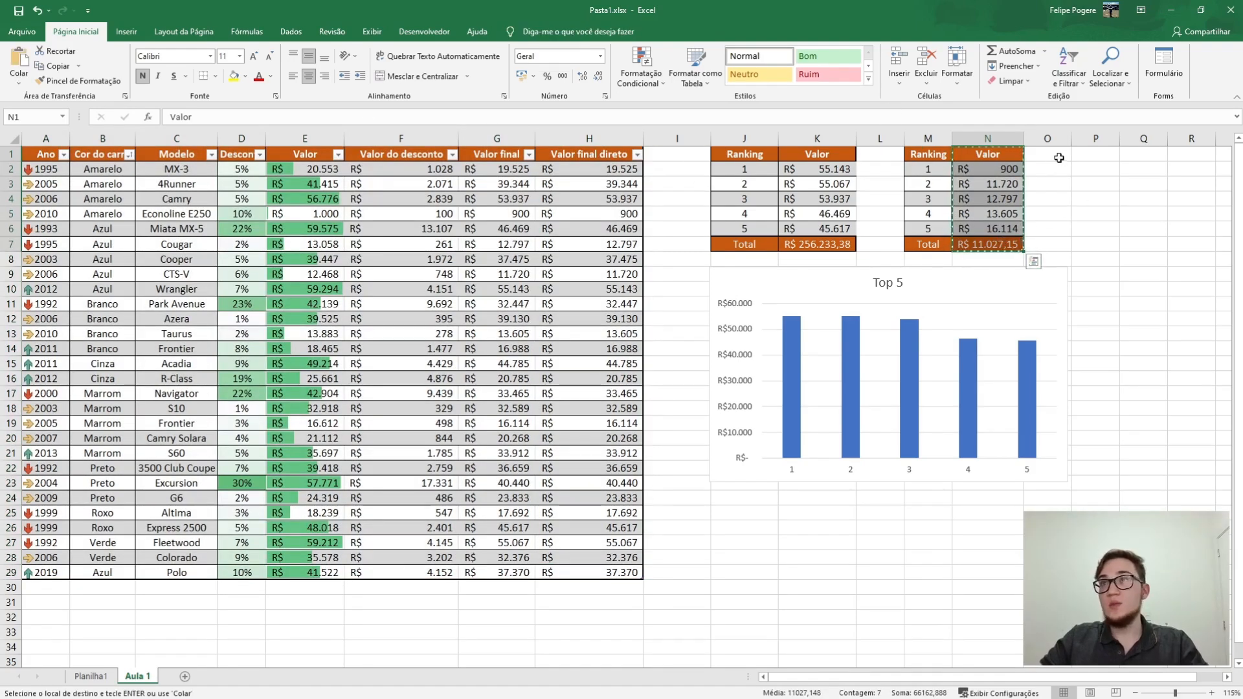
drag(1023, 158, 1060, 158)
click(1121, 189)
double_click(1072, 138)
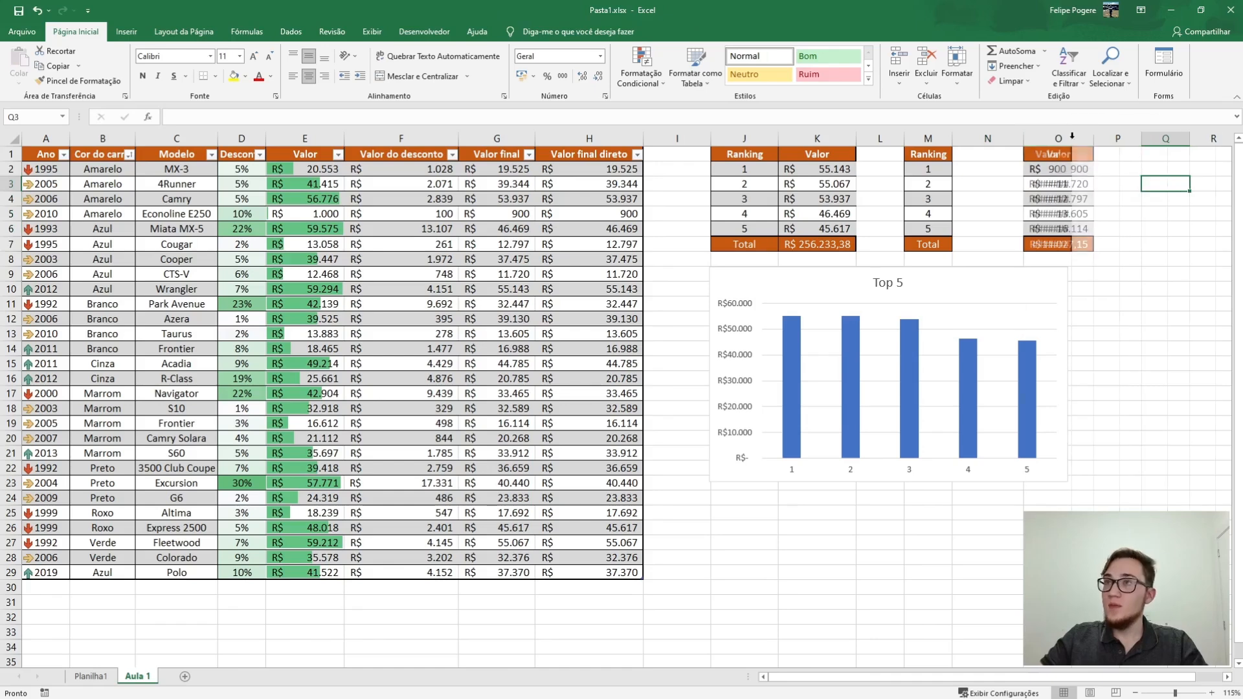
click(1133, 199)
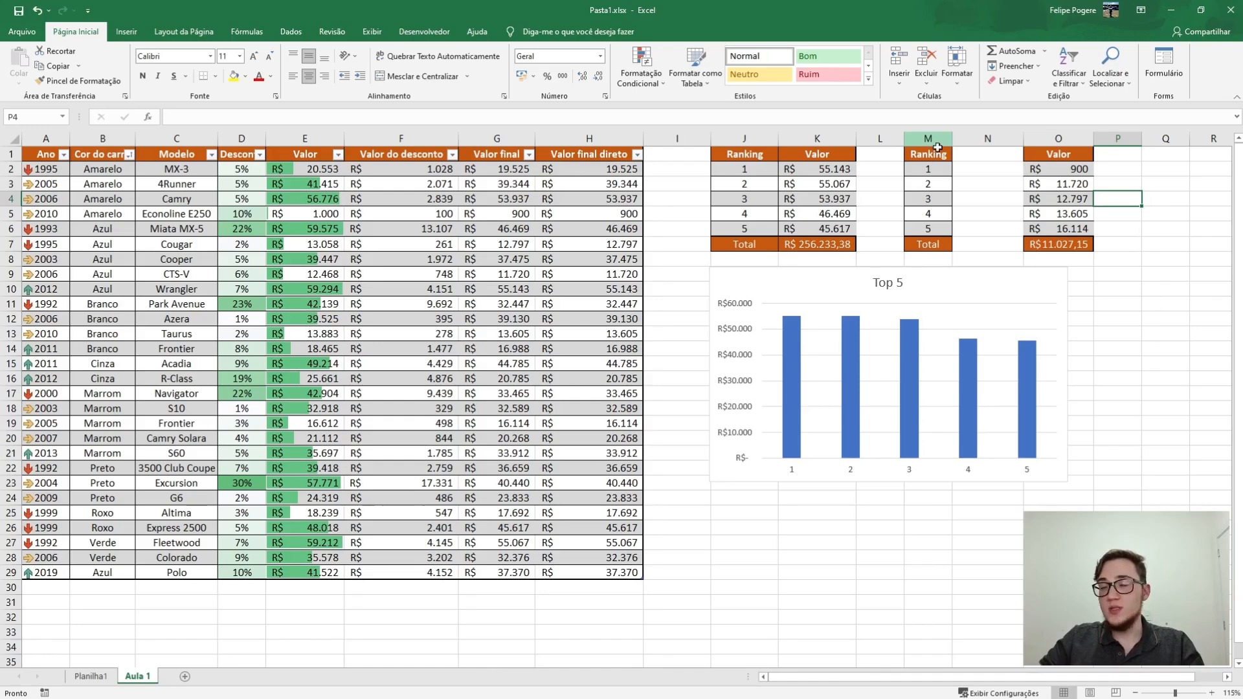
Insert a clustered bar chart (Barras Agrupadas) from the non-adjacent ranges M1:M6 and O1:O6.
drag(927, 156, 928, 225)
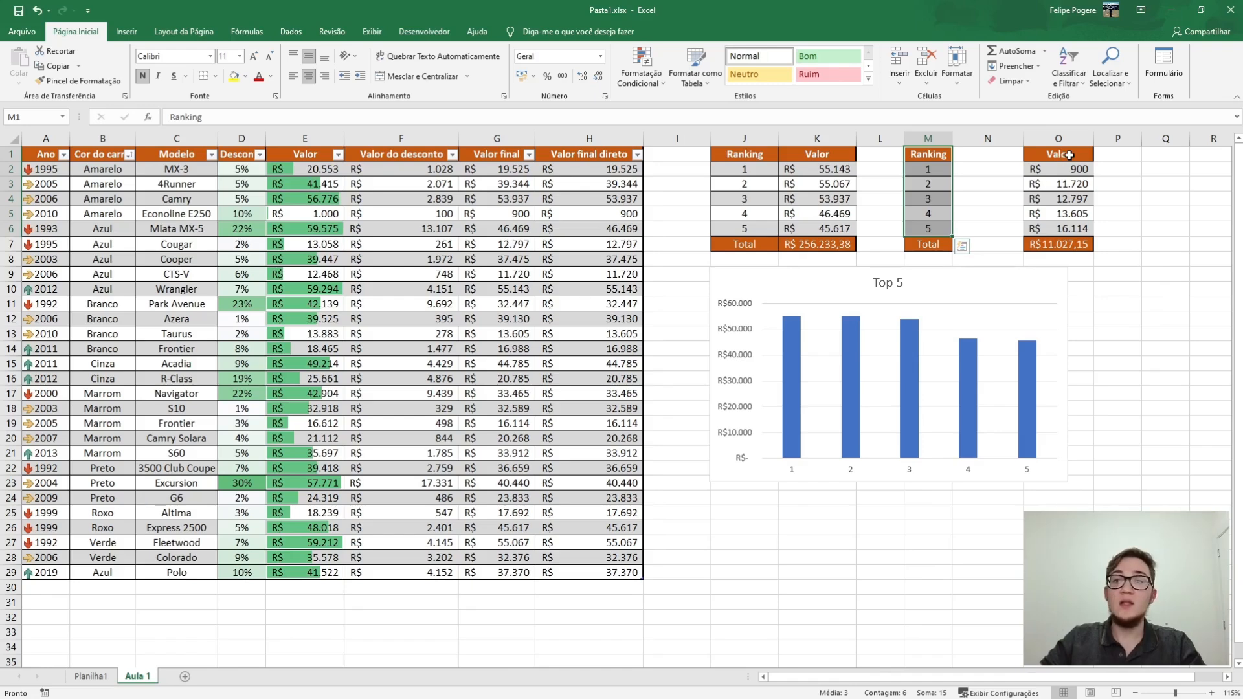
ctrl+click(1069, 155)
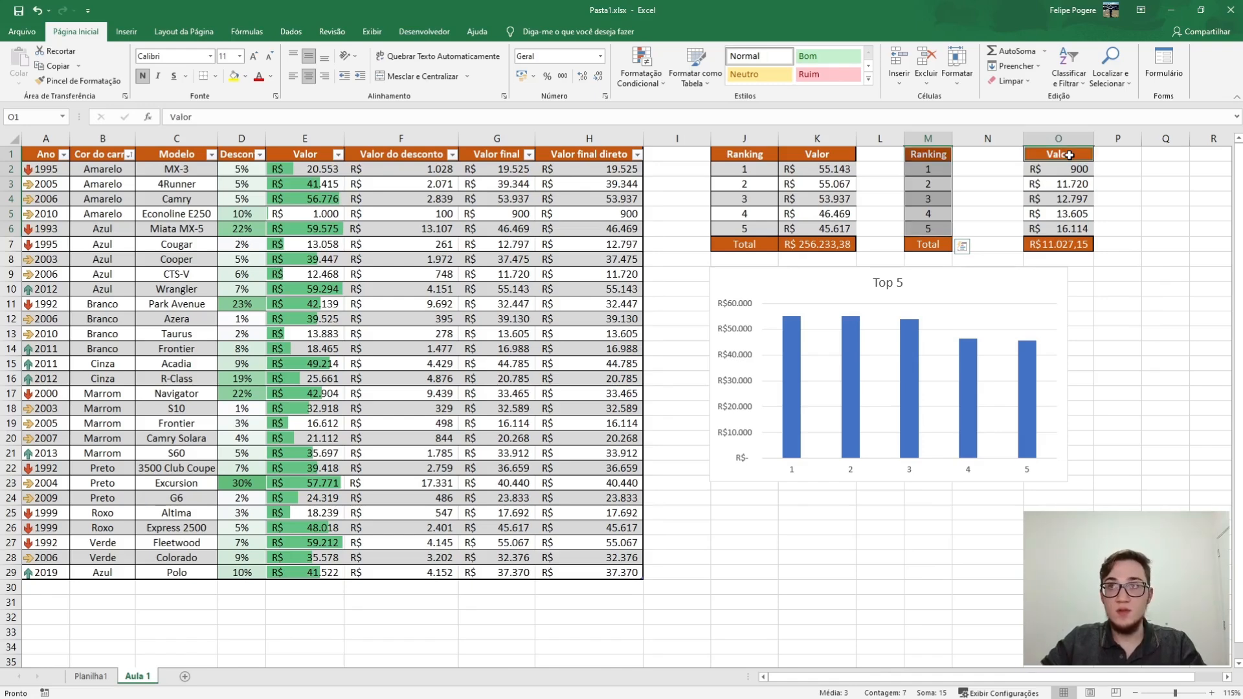
drag(1068, 155, 1071, 231)
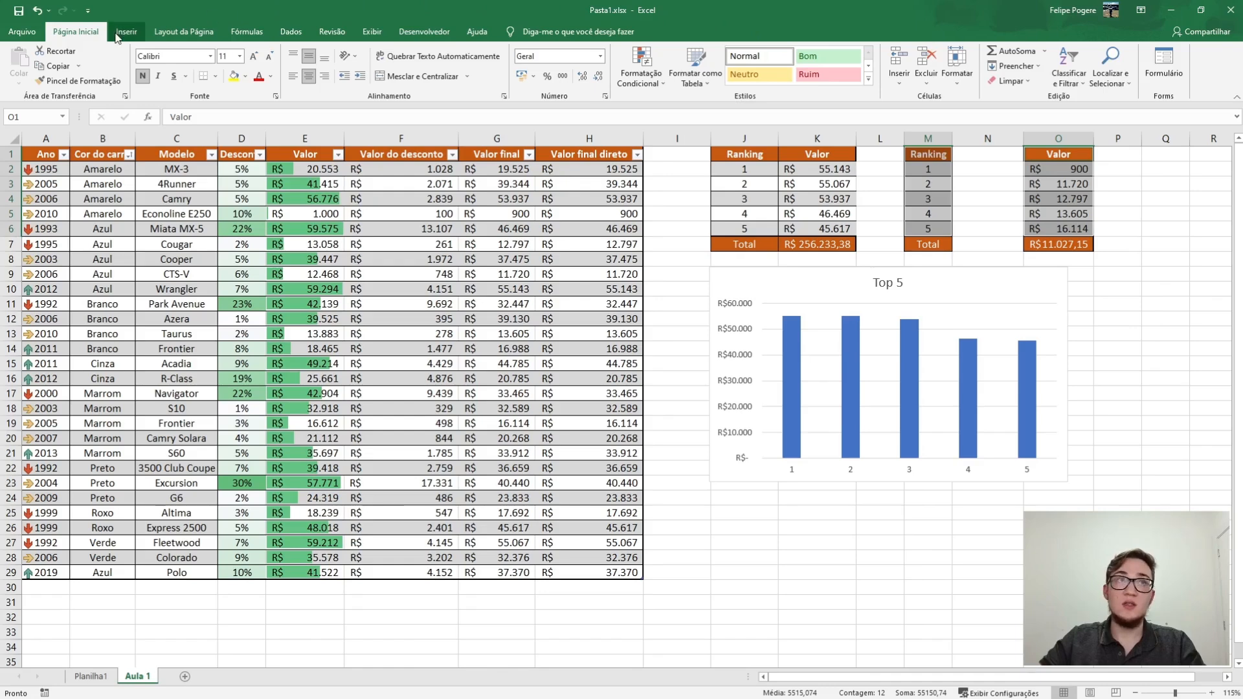
click(135, 31)
click(517, 68)
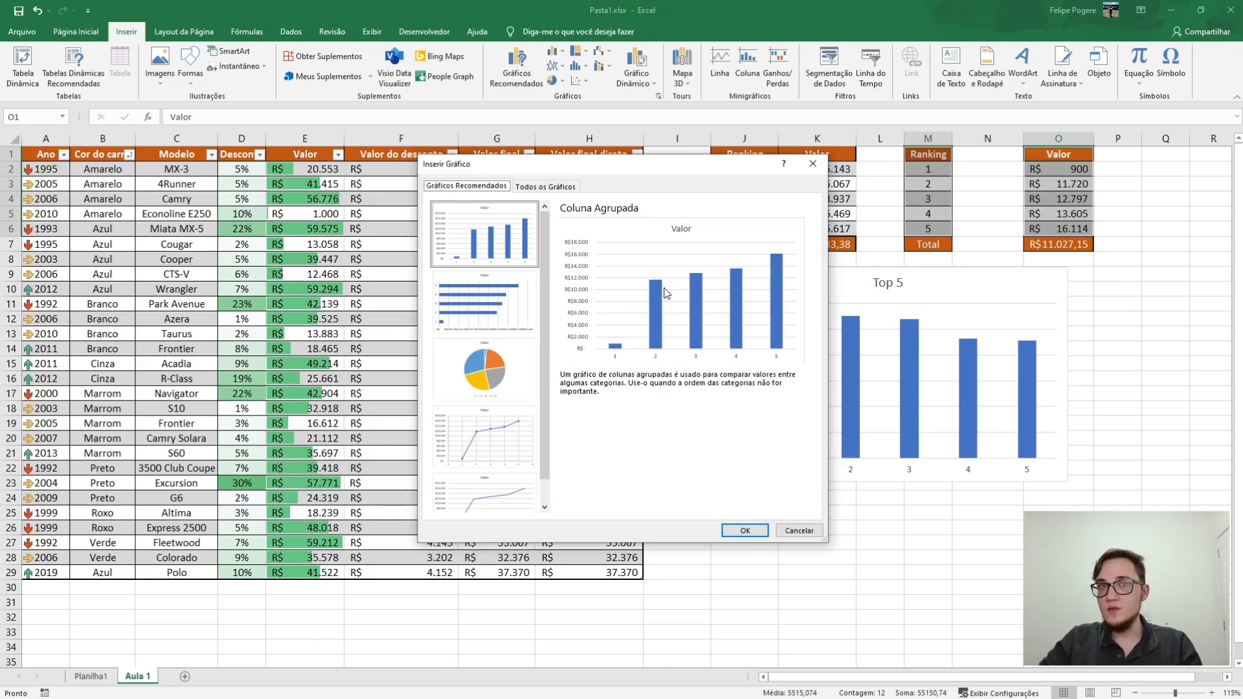
click(477, 323)
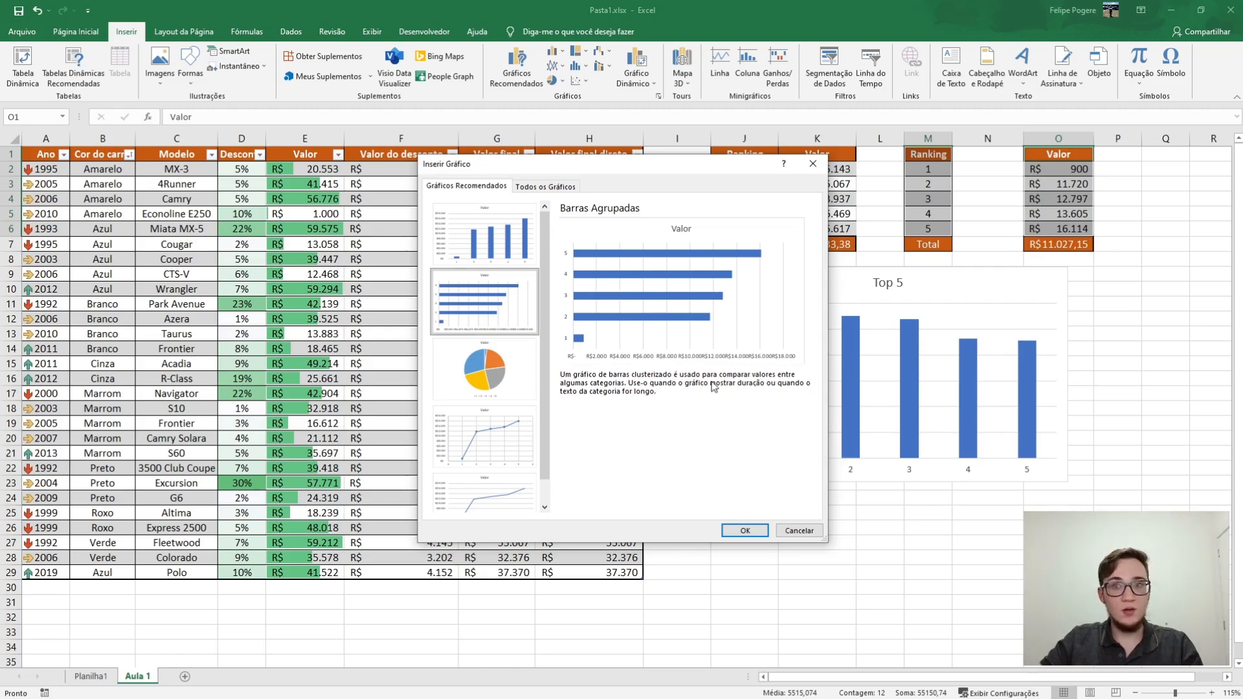
click(748, 527)
Place the bar chart directly below the Top 5 chart and change its title to "5 menores".
drag(712, 312, 963, 498)
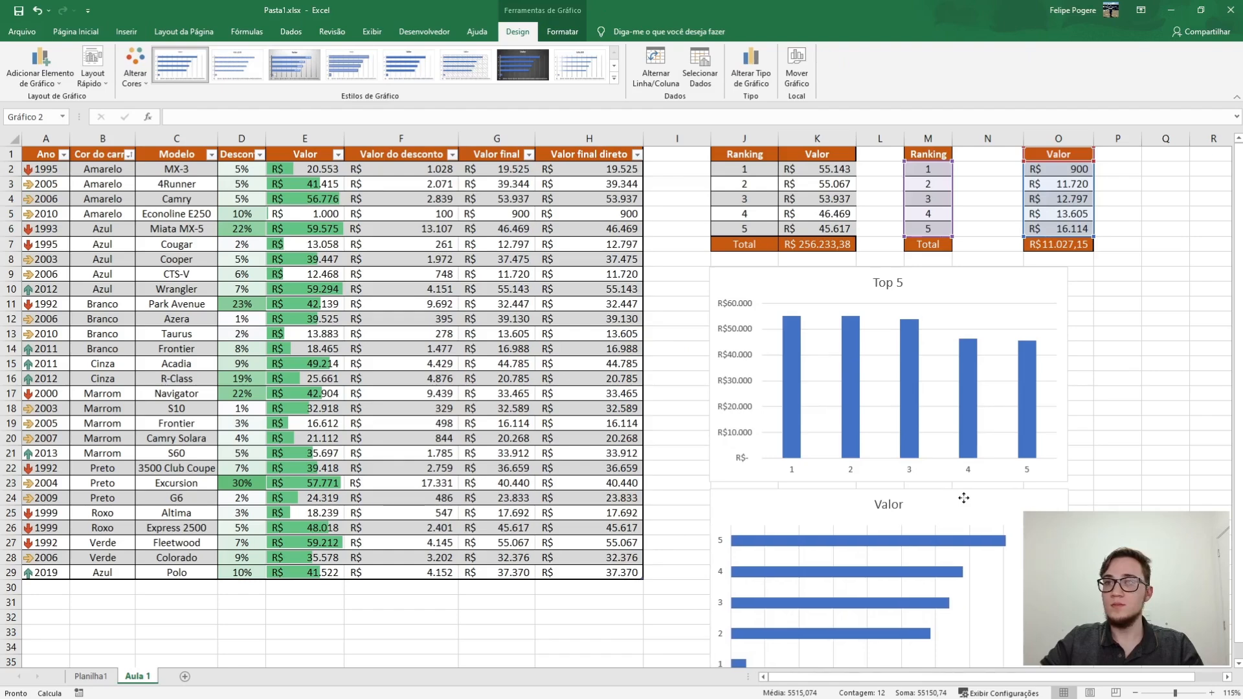
click(1113, 319)
ctrl+scroll(1115, 322, down, 1)
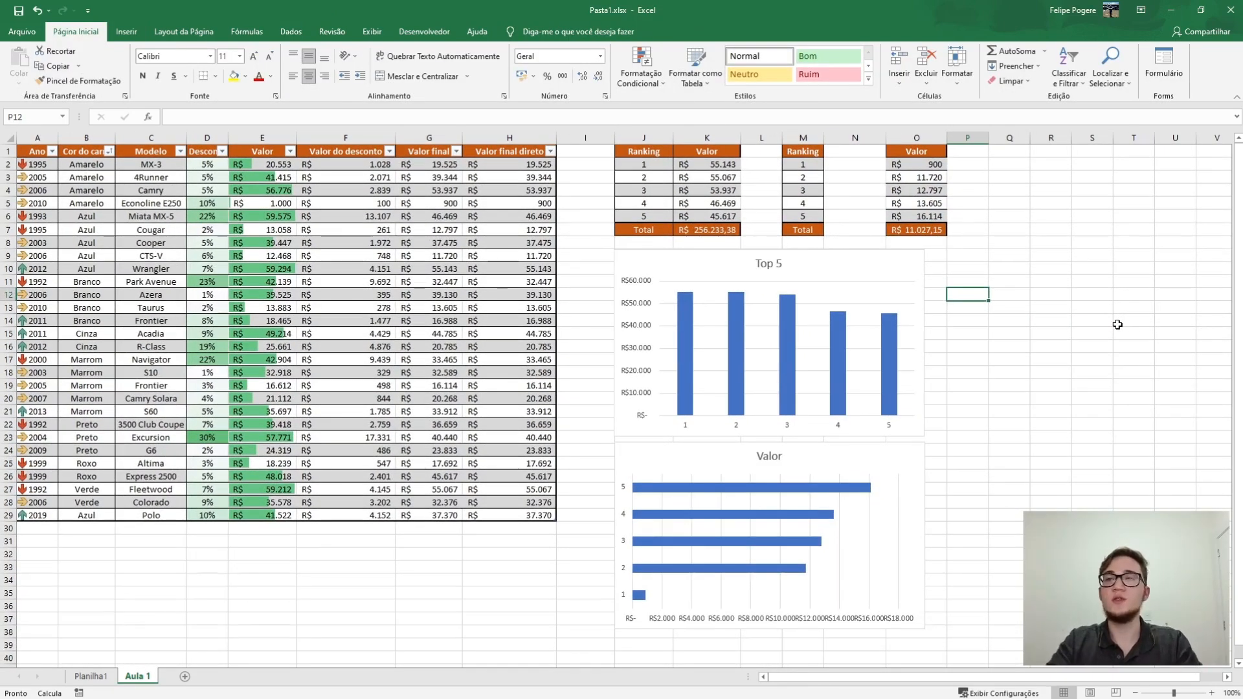
click(771, 456)
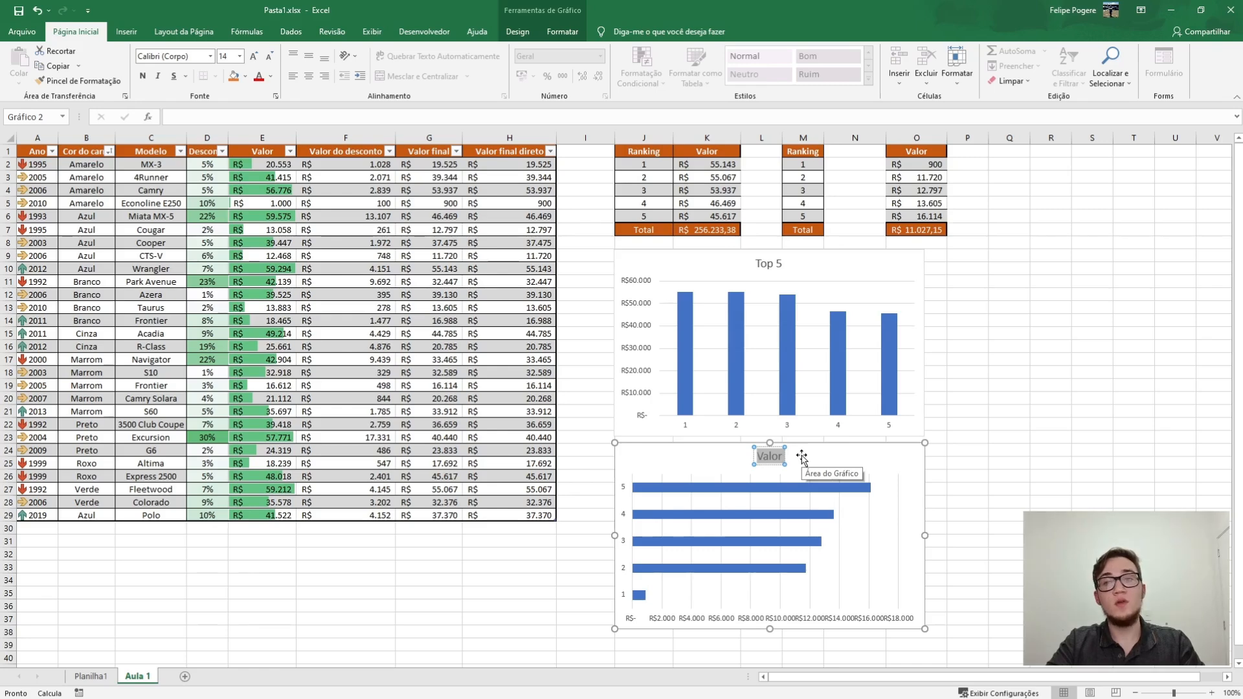
text(5 menores)
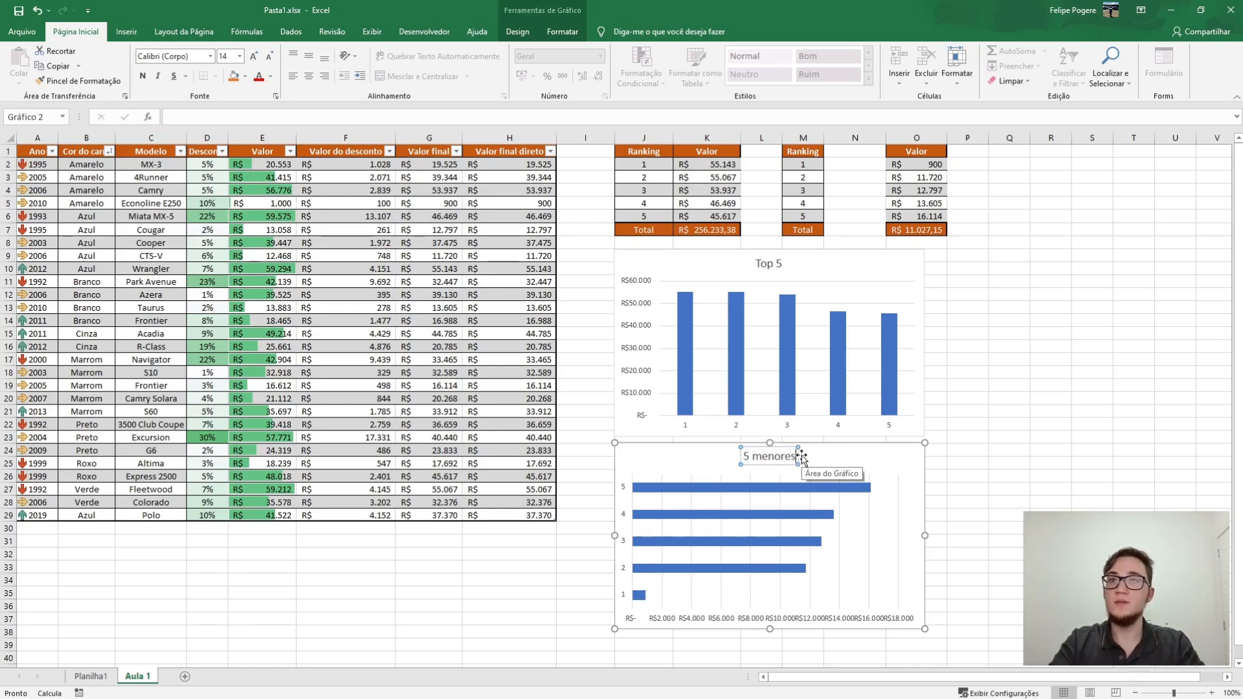
click(1050, 420)
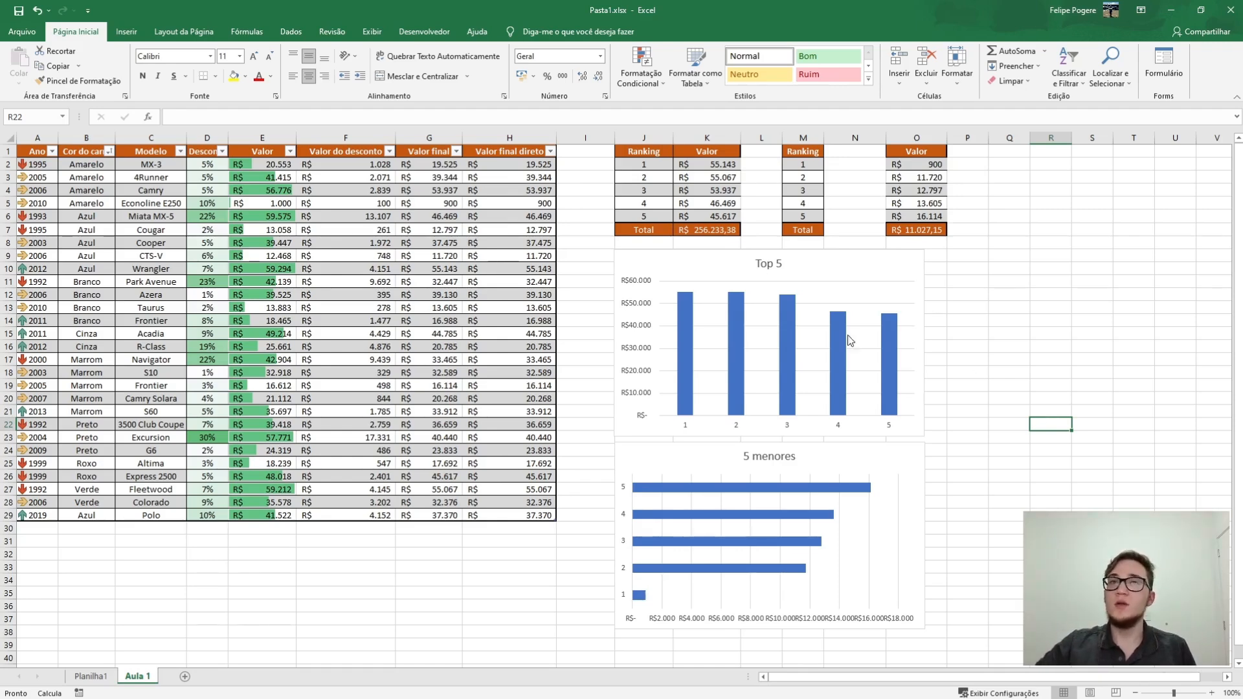
Give the columns of the Top 5 chart a black outline.
click(684, 270)
click(681, 314)
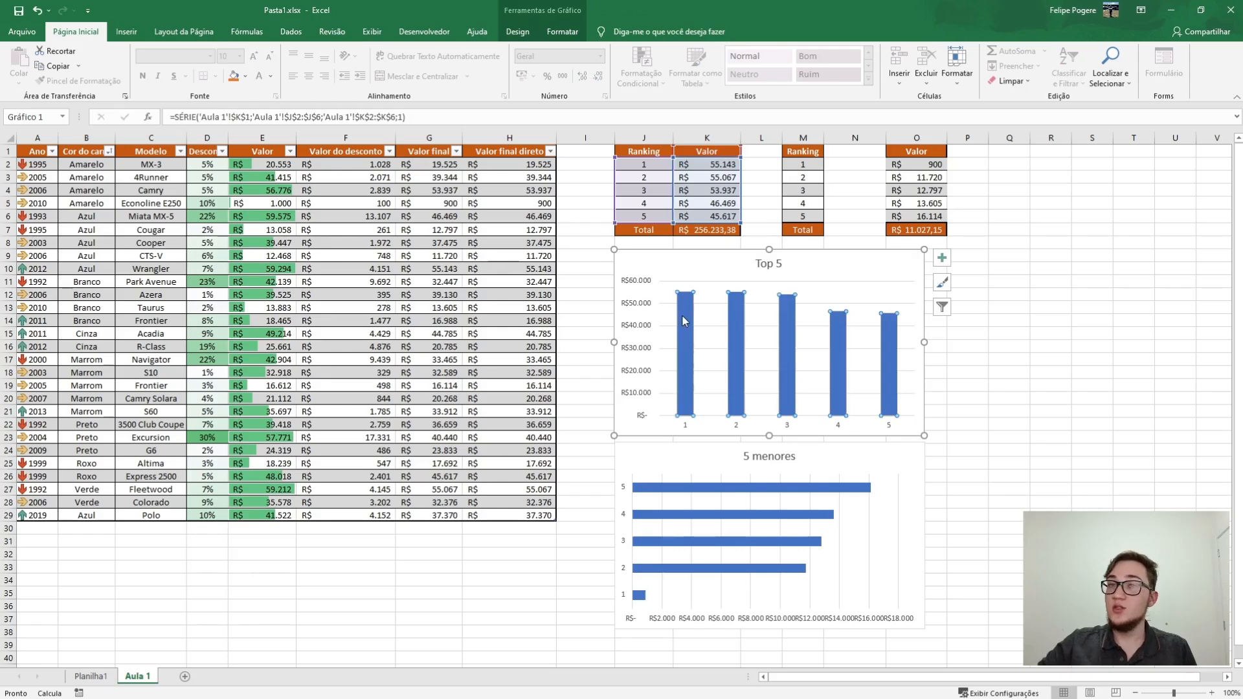
right_click(682, 315)
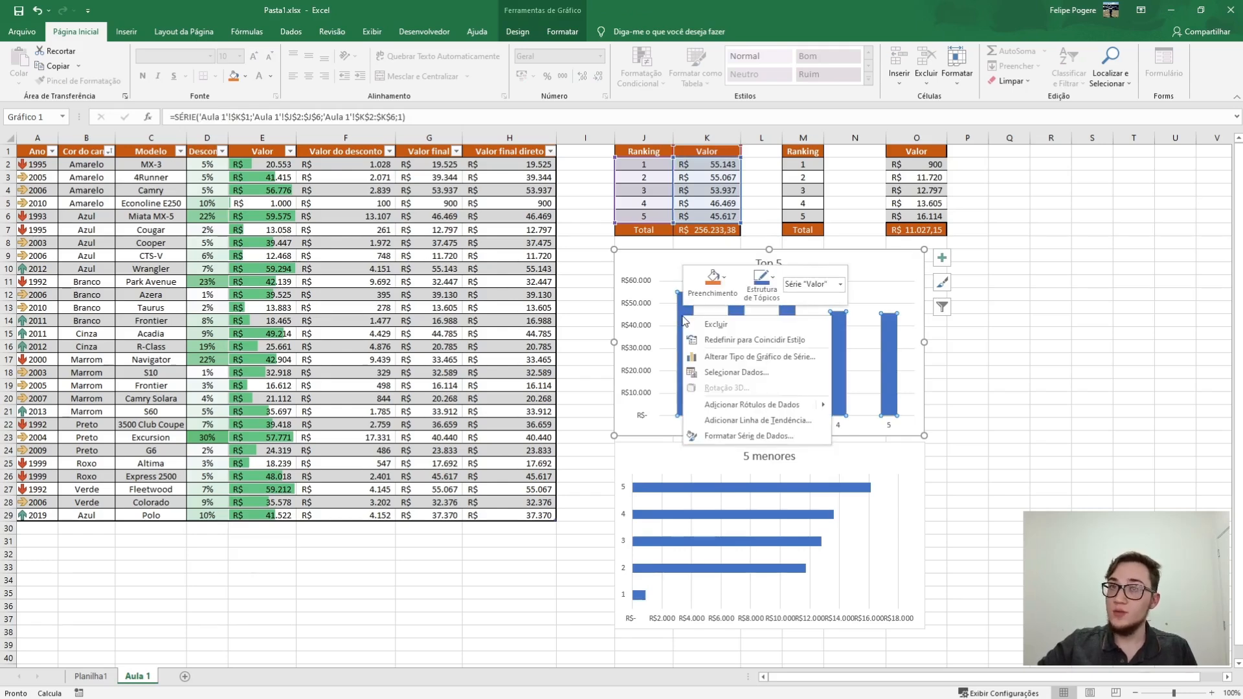
click(766, 288)
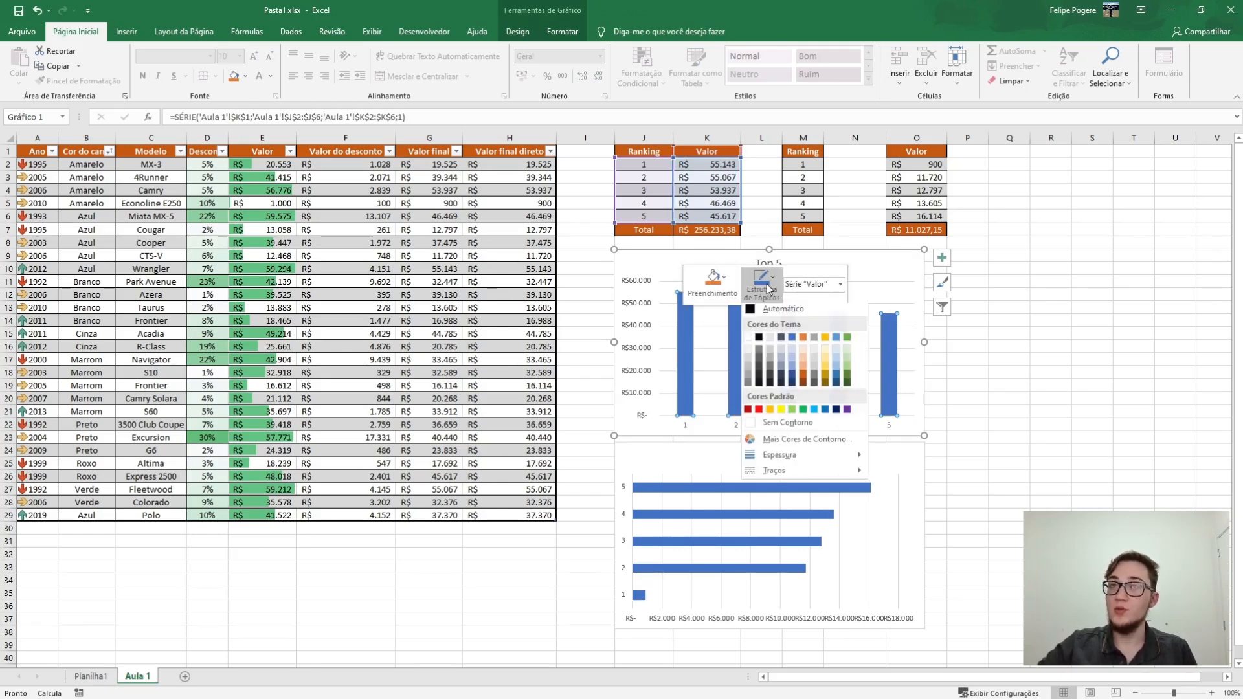
click(759, 342)
click(970, 385)
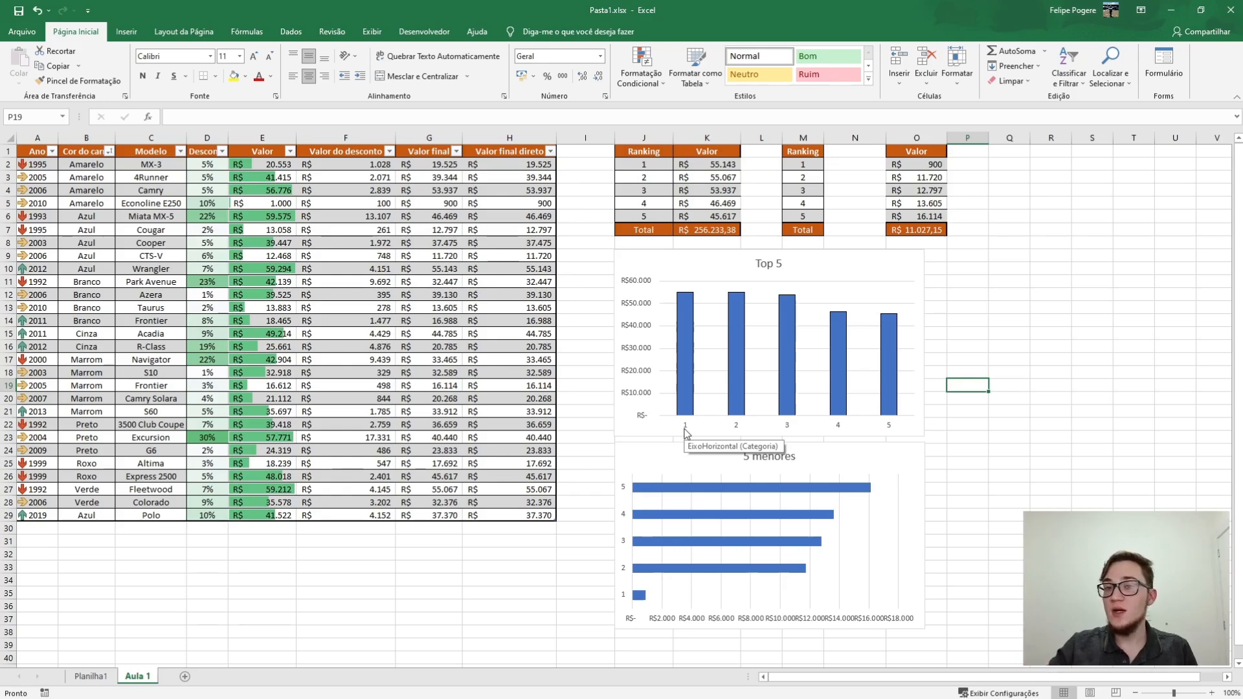
Fill the columns of the Top 5 chart with the dark orange theme color.
click(689, 374)
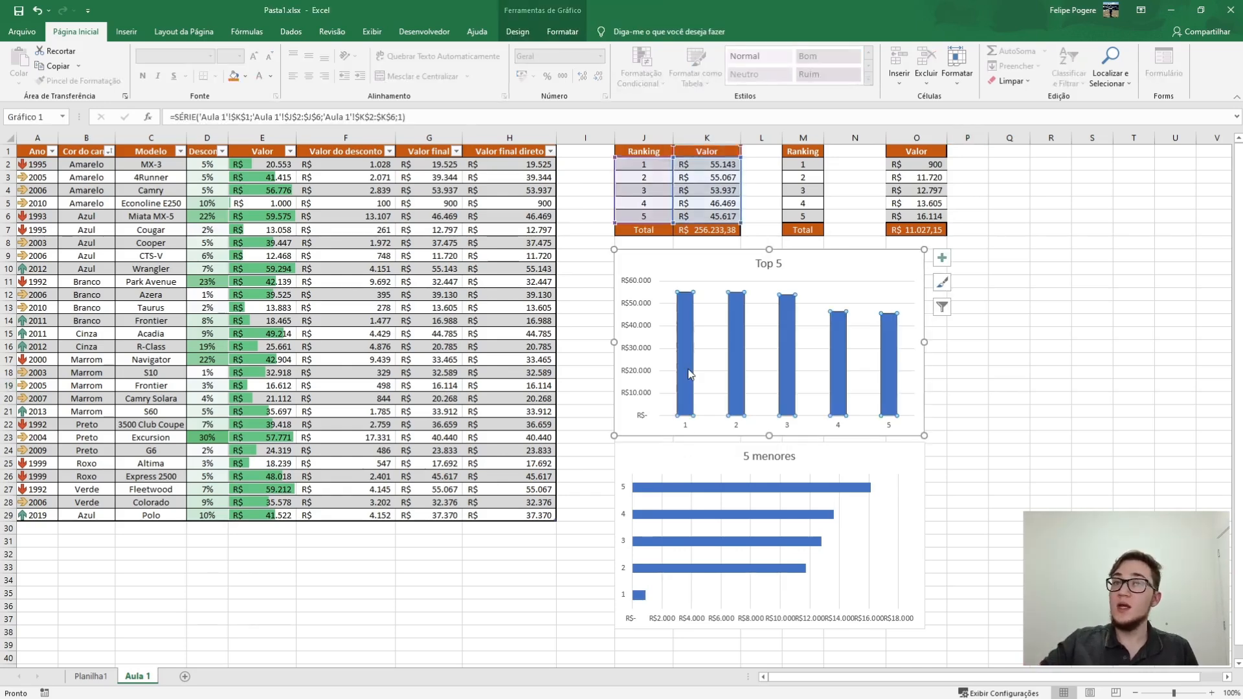
right_click(690, 374)
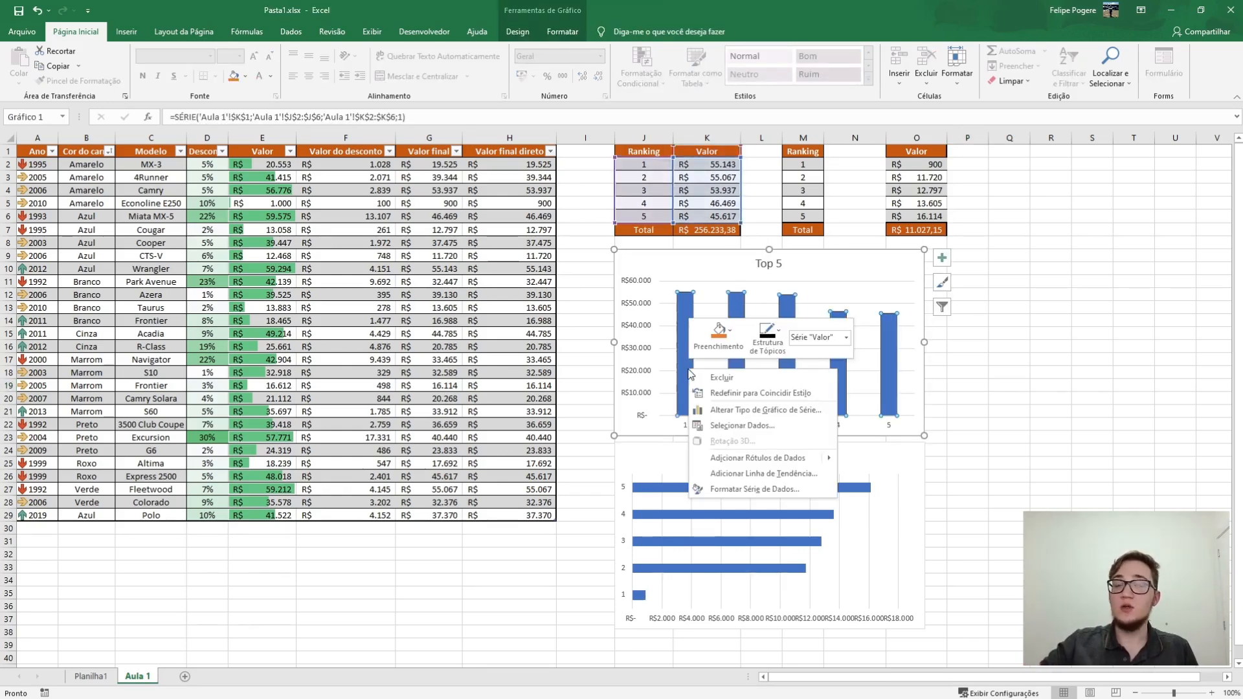
click(719, 336)
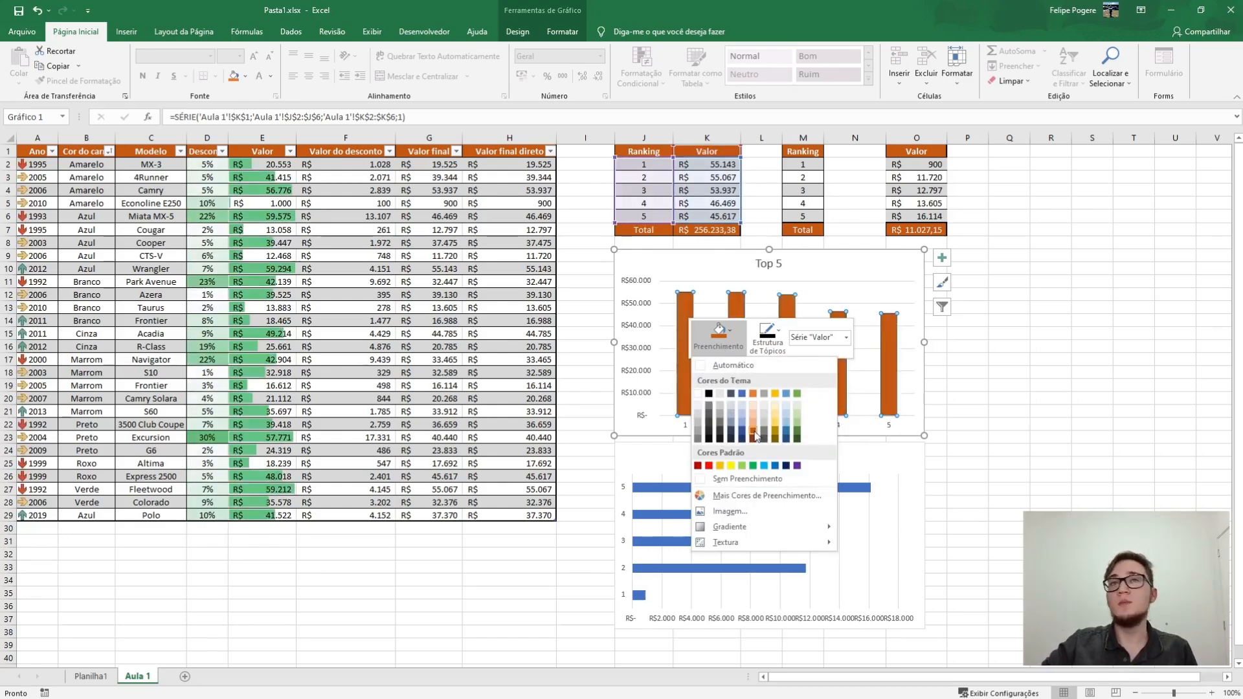
click(755, 435)
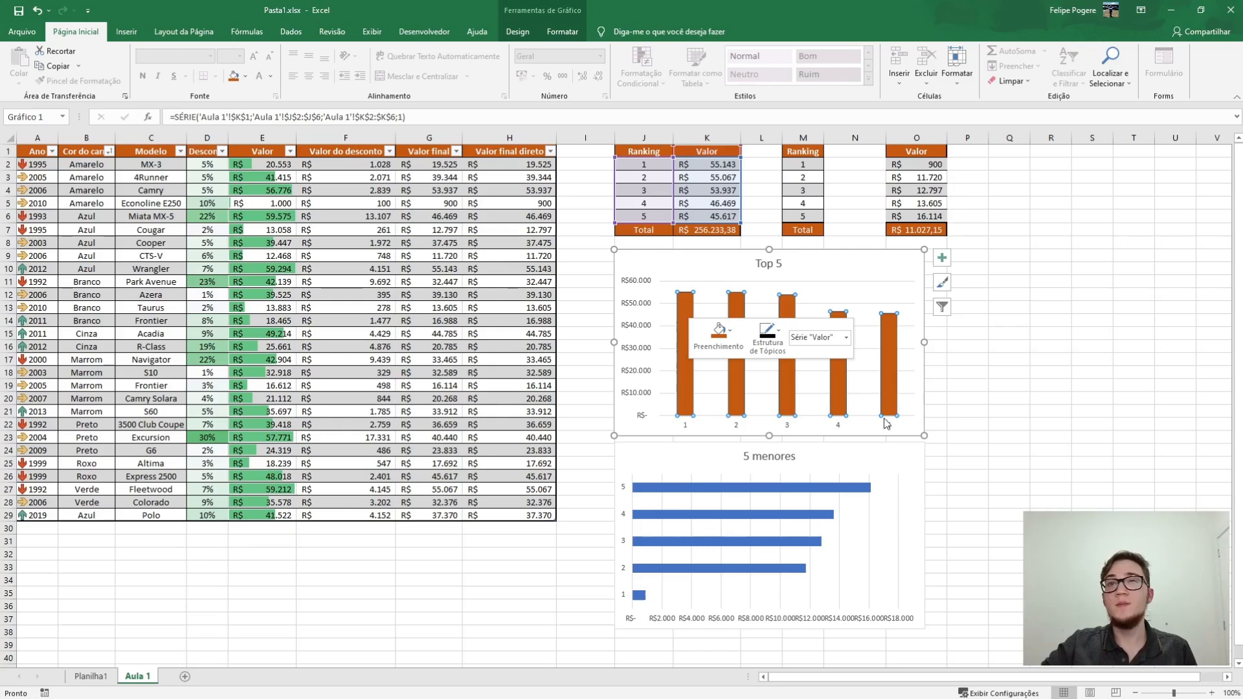
click(657, 430)
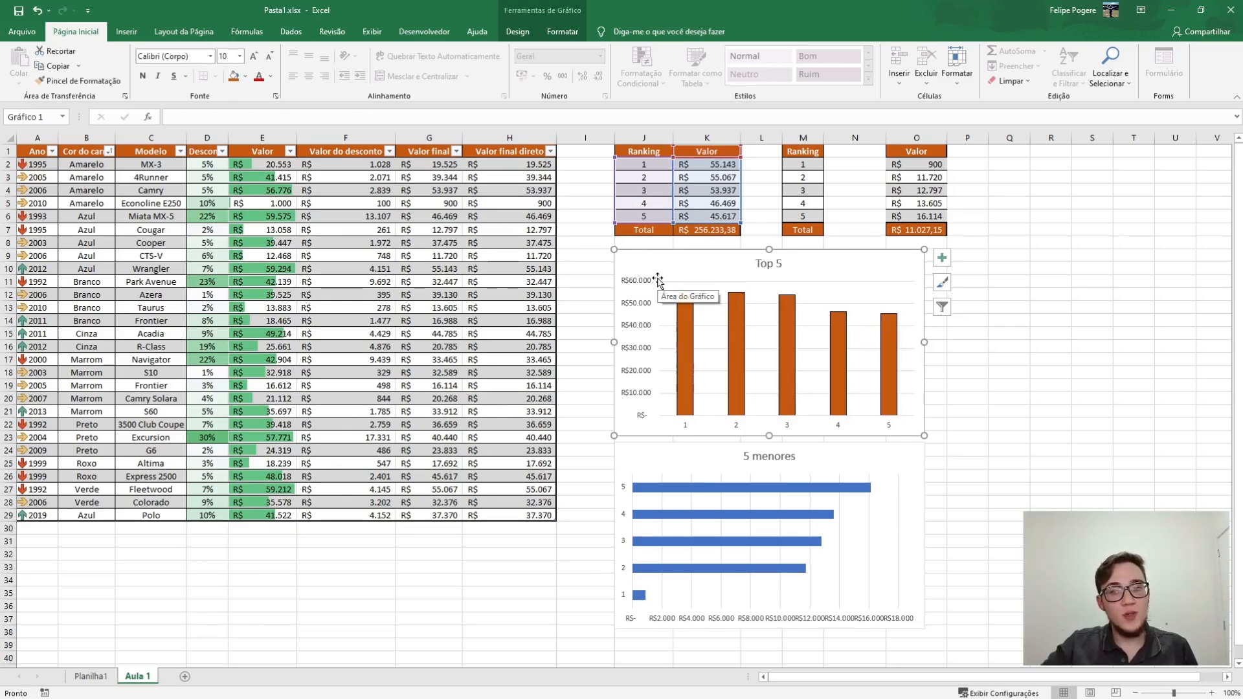
Fill the bars of the 5 menores chart with standard red and give them a black outline.
click(691, 490)
click(691, 491)
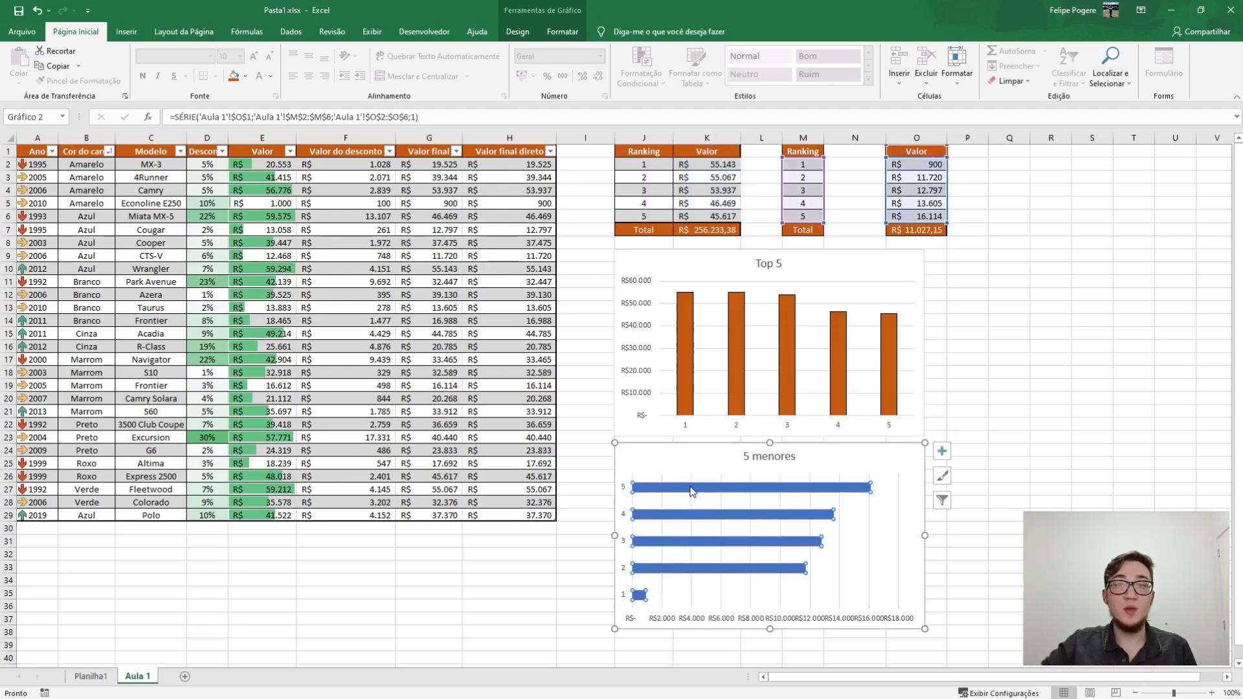
right_click(691, 490)
click(724, 456)
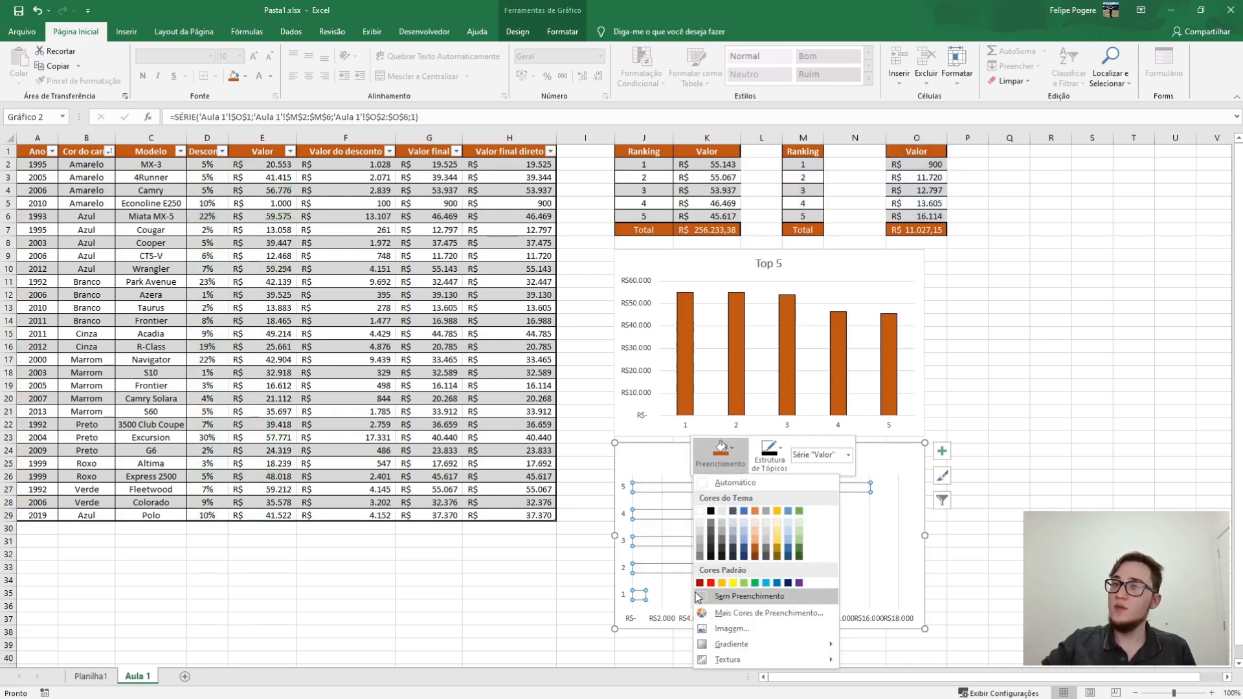
click(711, 584)
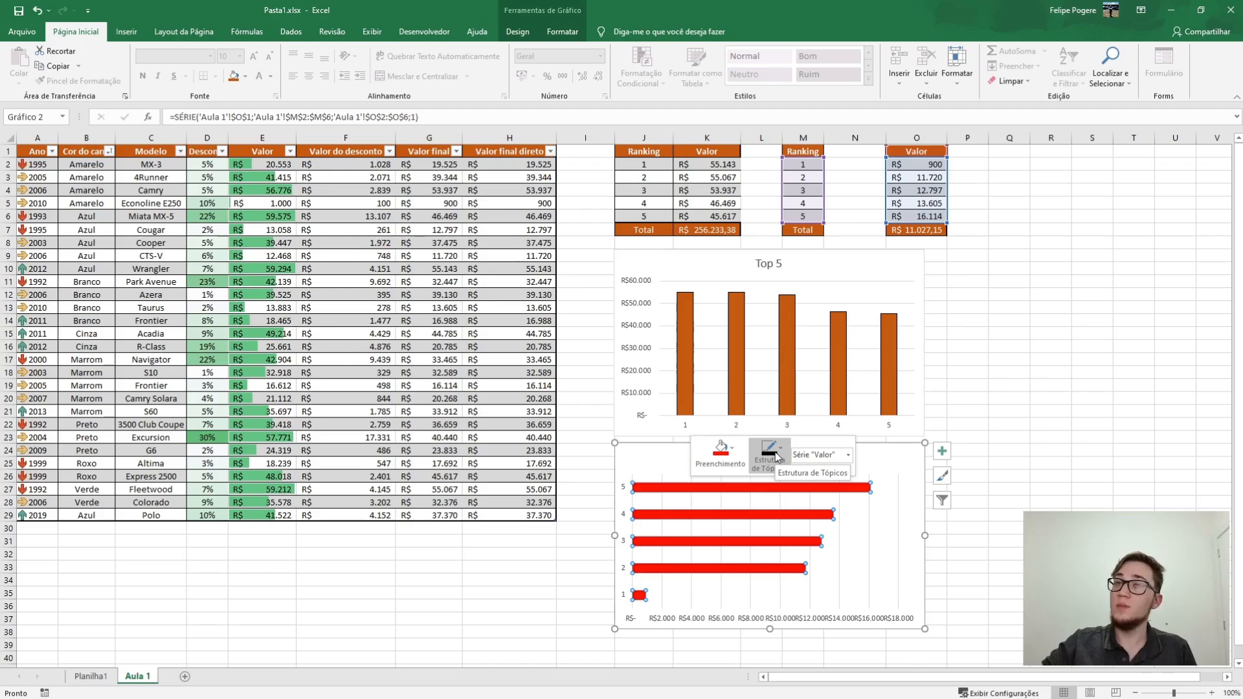
click(776, 457)
click(772, 486)
click(1048, 308)
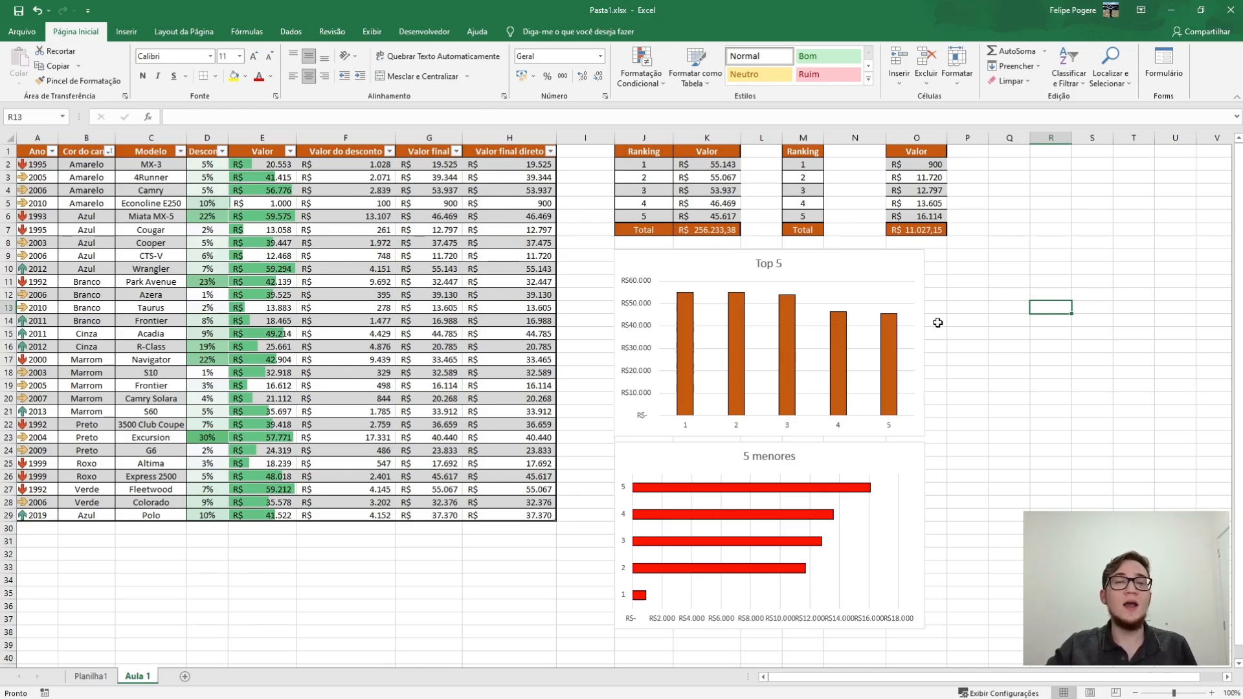
Remove the primary vertical axis (Vertical Principal) from the Top 5 chart.
click(841, 260)
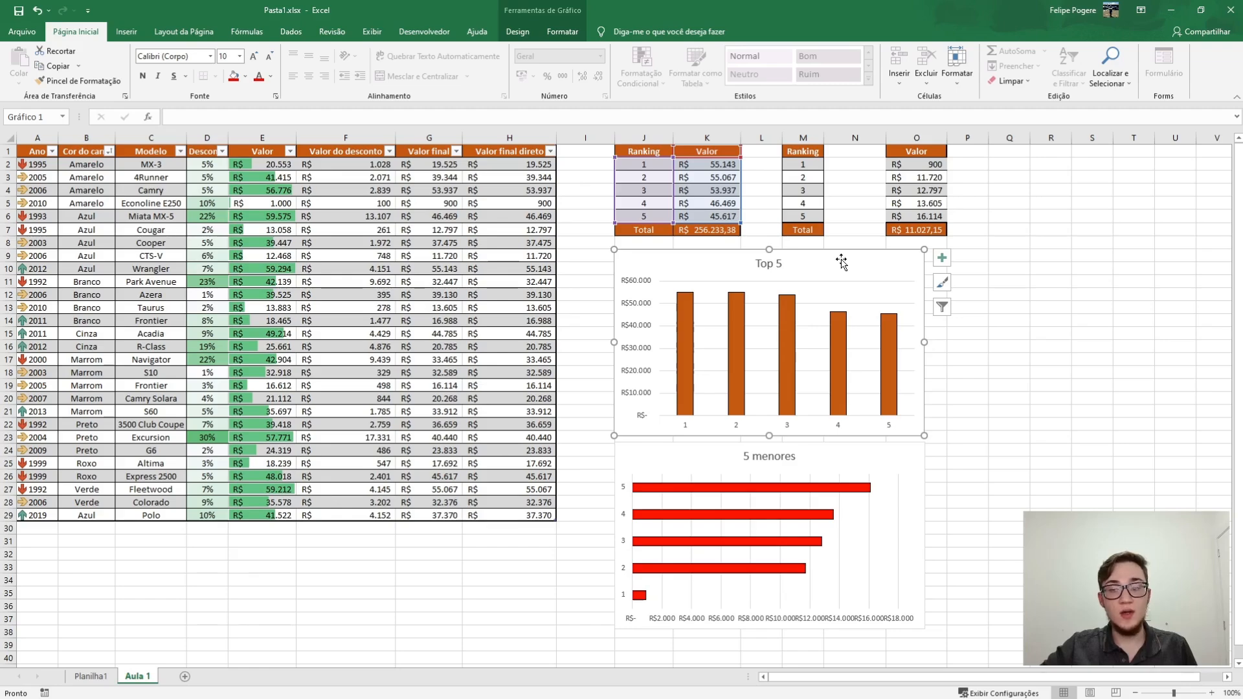
click(518, 32)
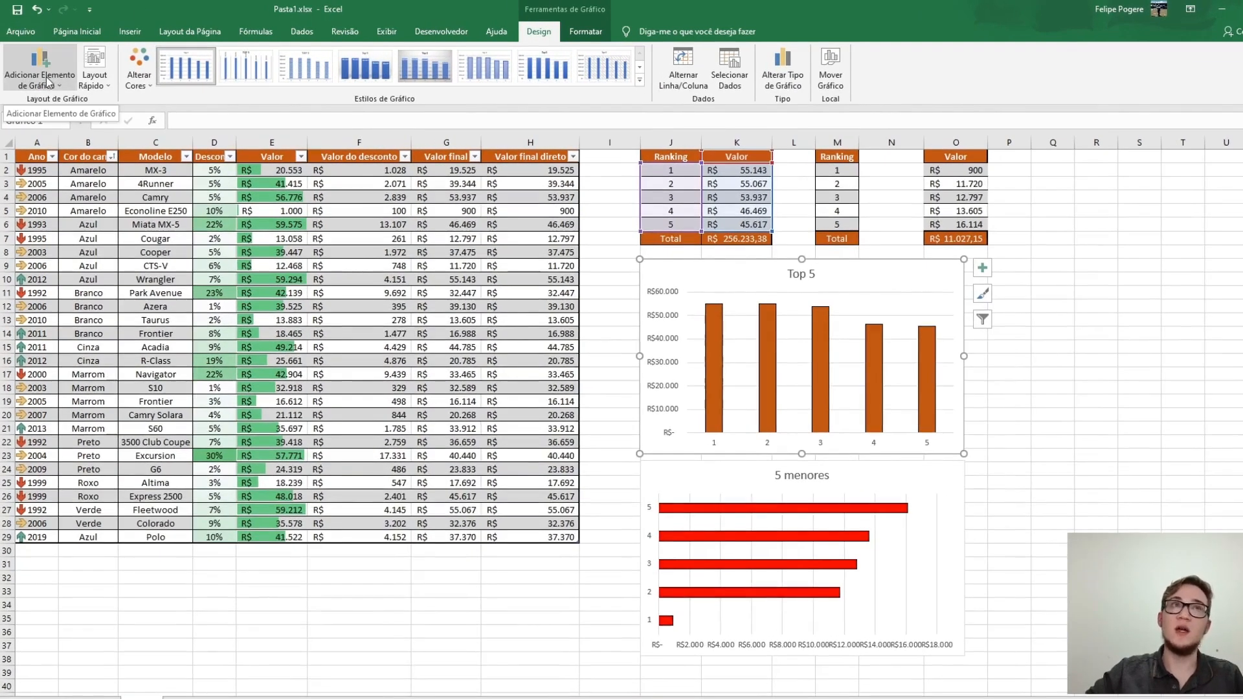
click(55, 84)
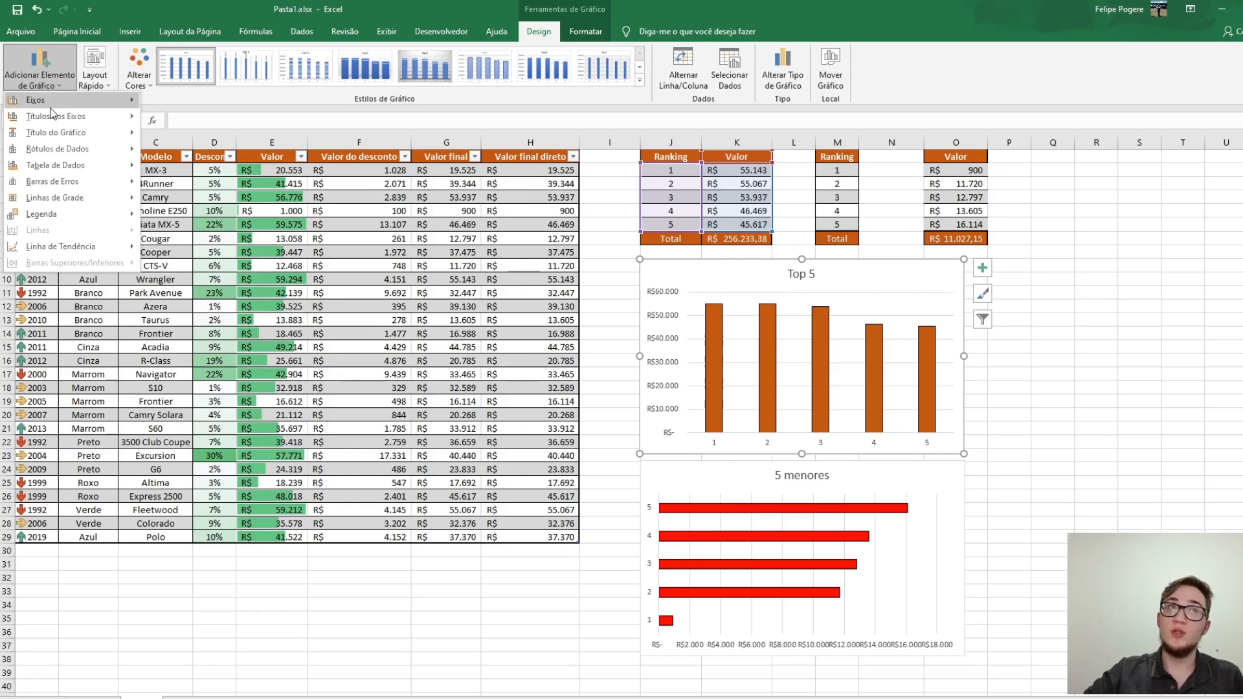
mouse_move(56, 105)
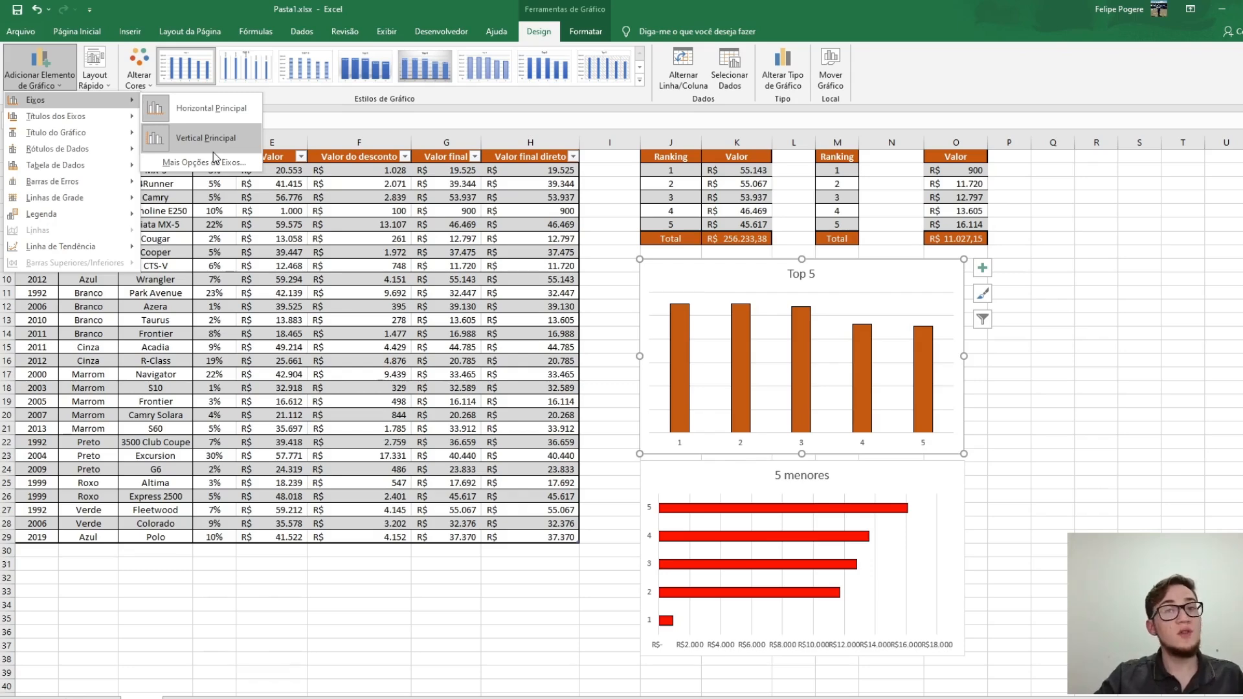
click(212, 152)
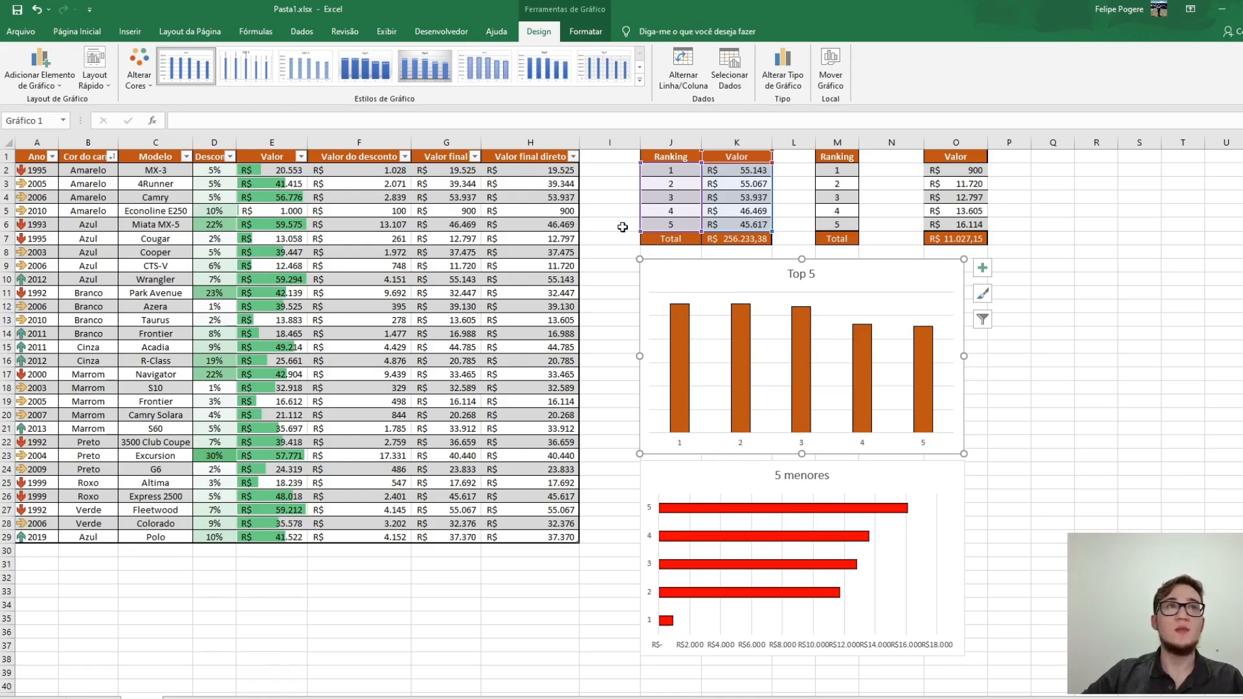
Add data labels to the Top 5 chart at the outside end of the columns (Extremidade Externa).
click(43, 85)
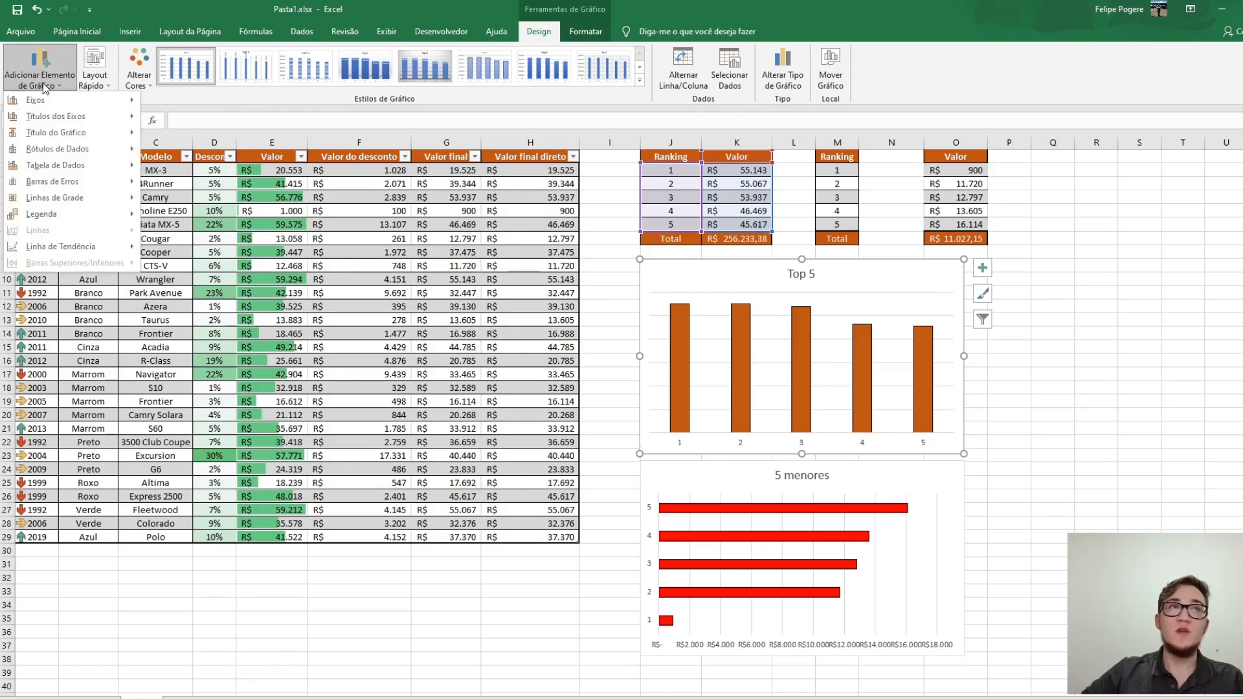
mouse_move(47, 152)
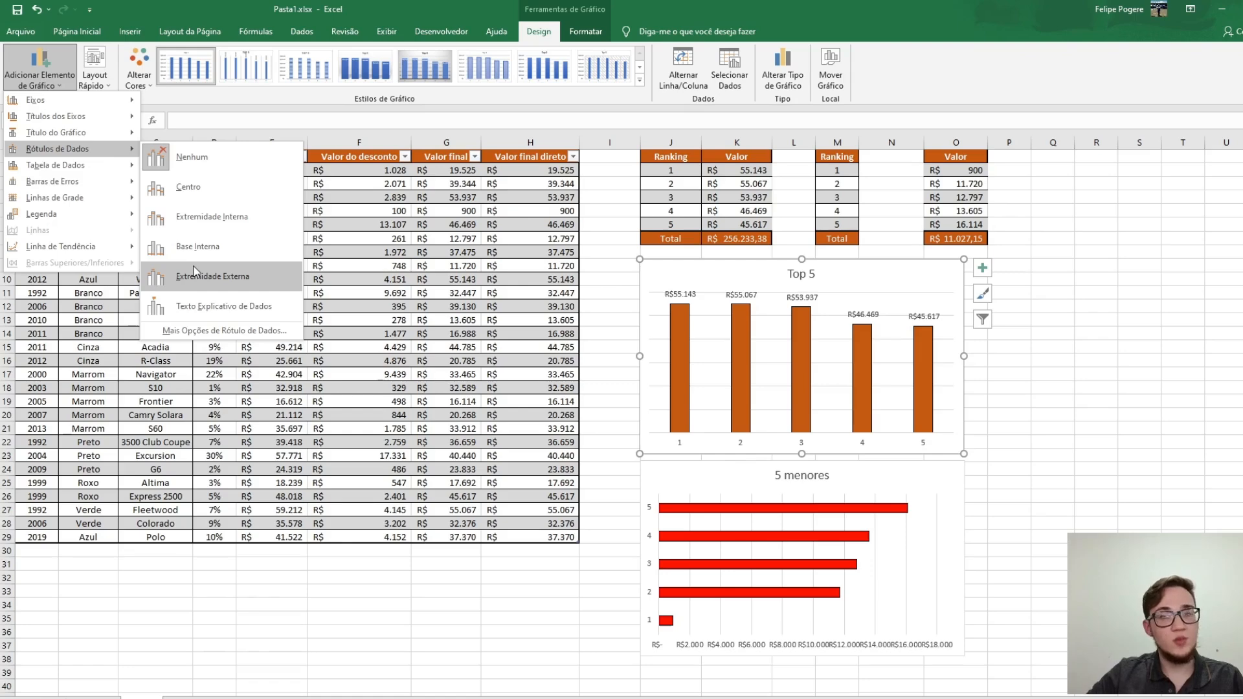
click(194, 268)
click(1132, 333)
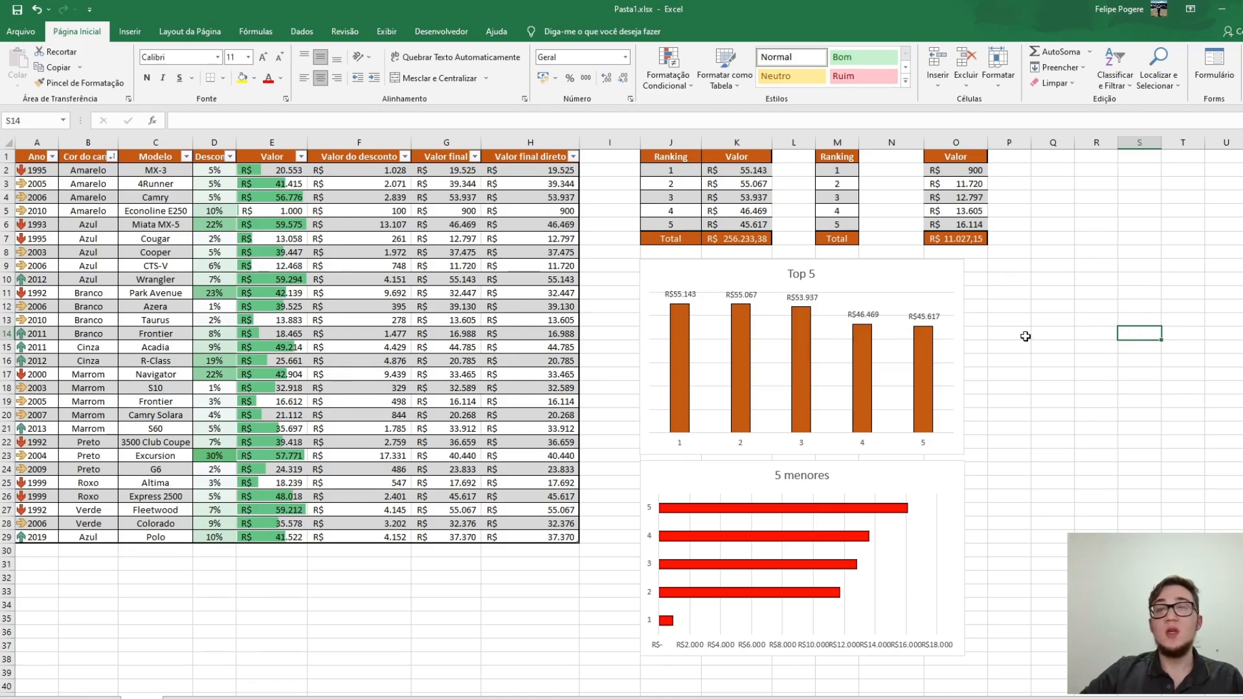
Format the Top 5 chart's data labels with no fill (Sem Preenchimento) and an automatic black outline.
click(745, 293)
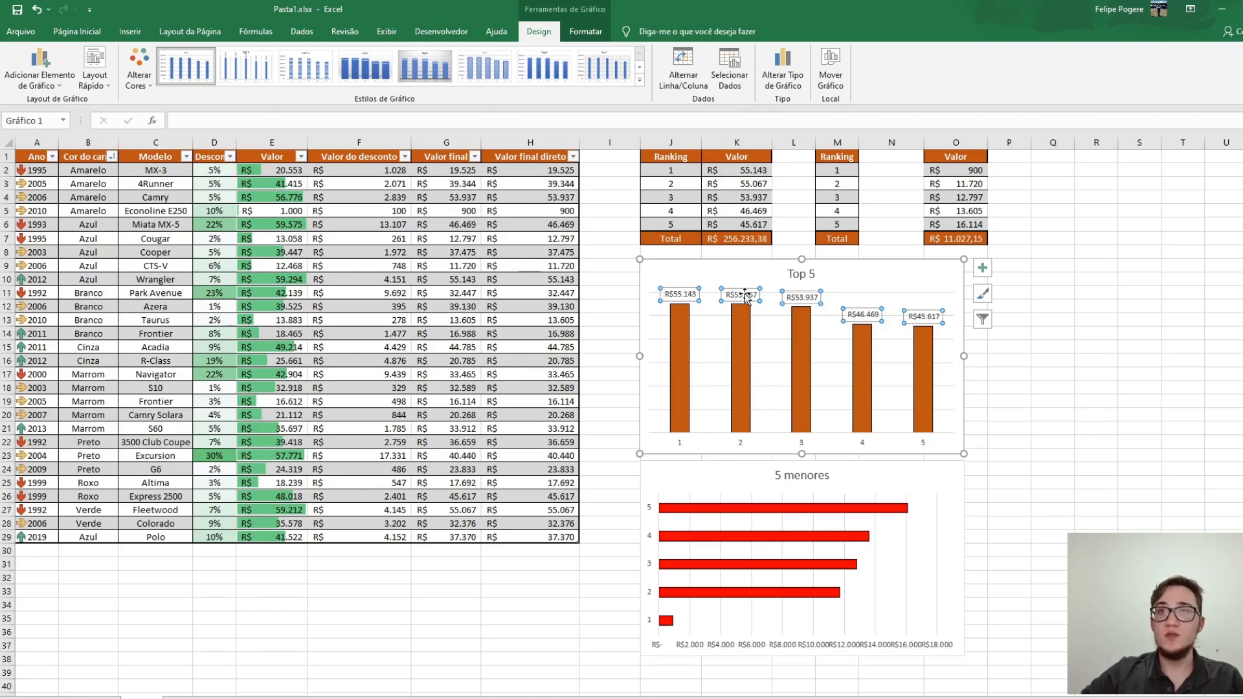
right_click(747, 297)
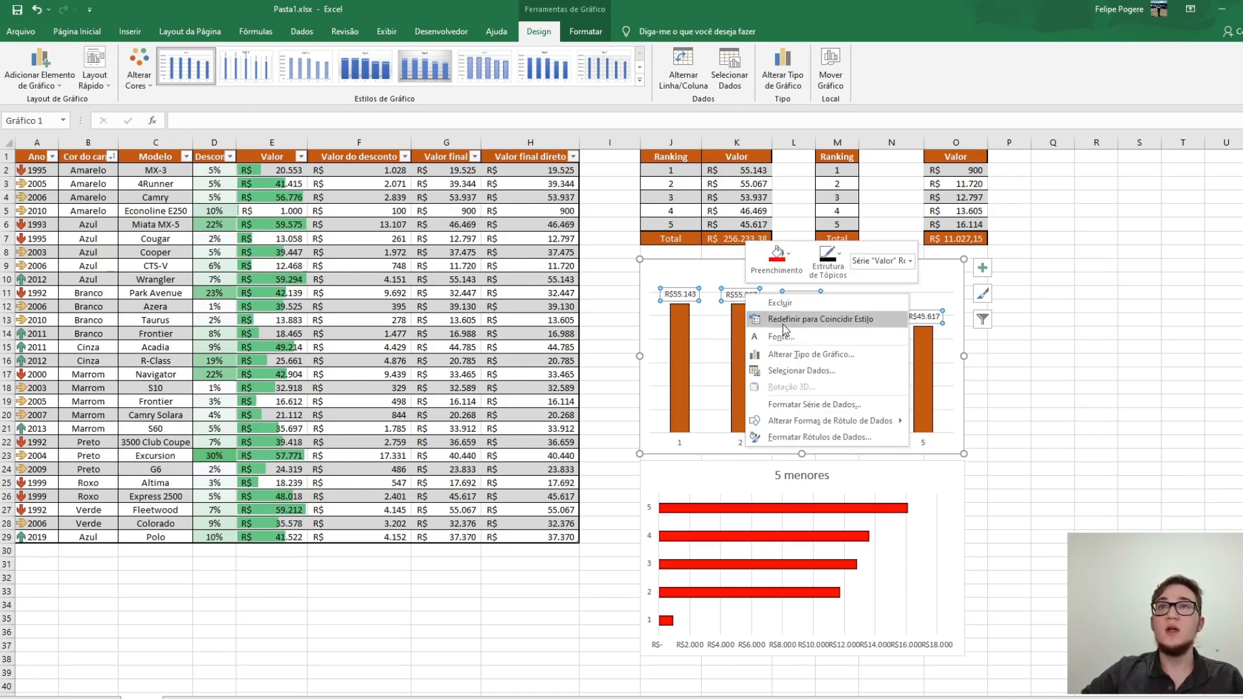
click(789, 264)
click(788, 265)
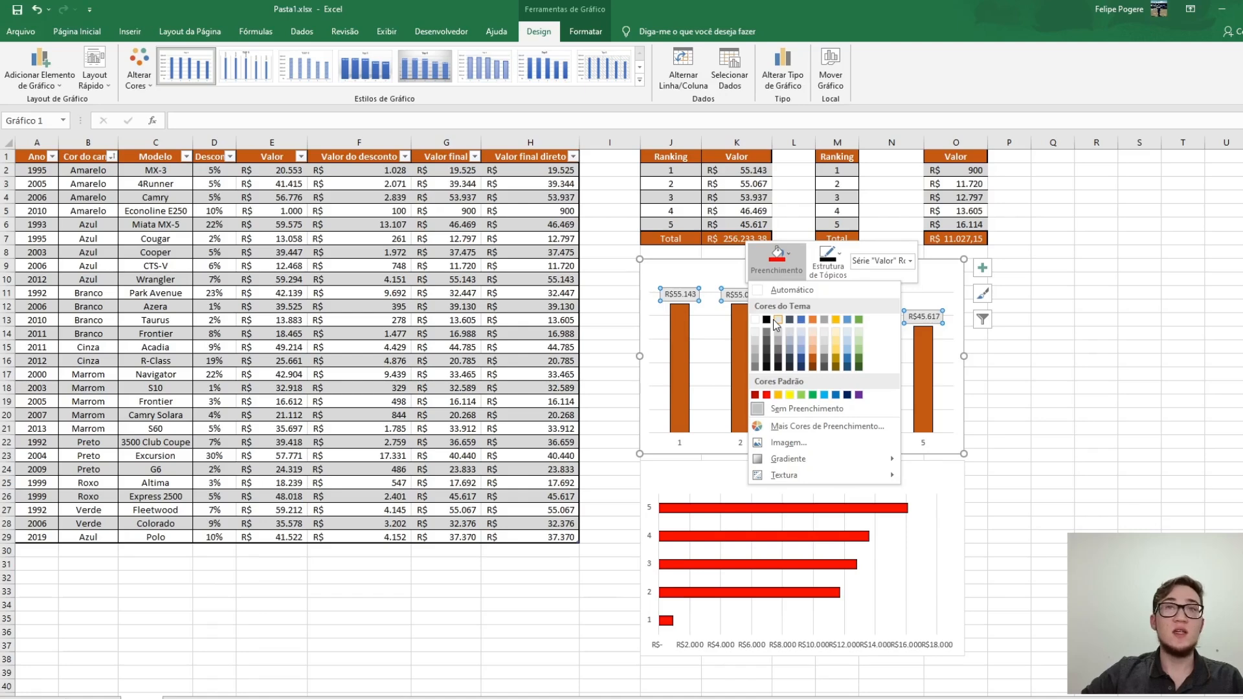
click(791, 410)
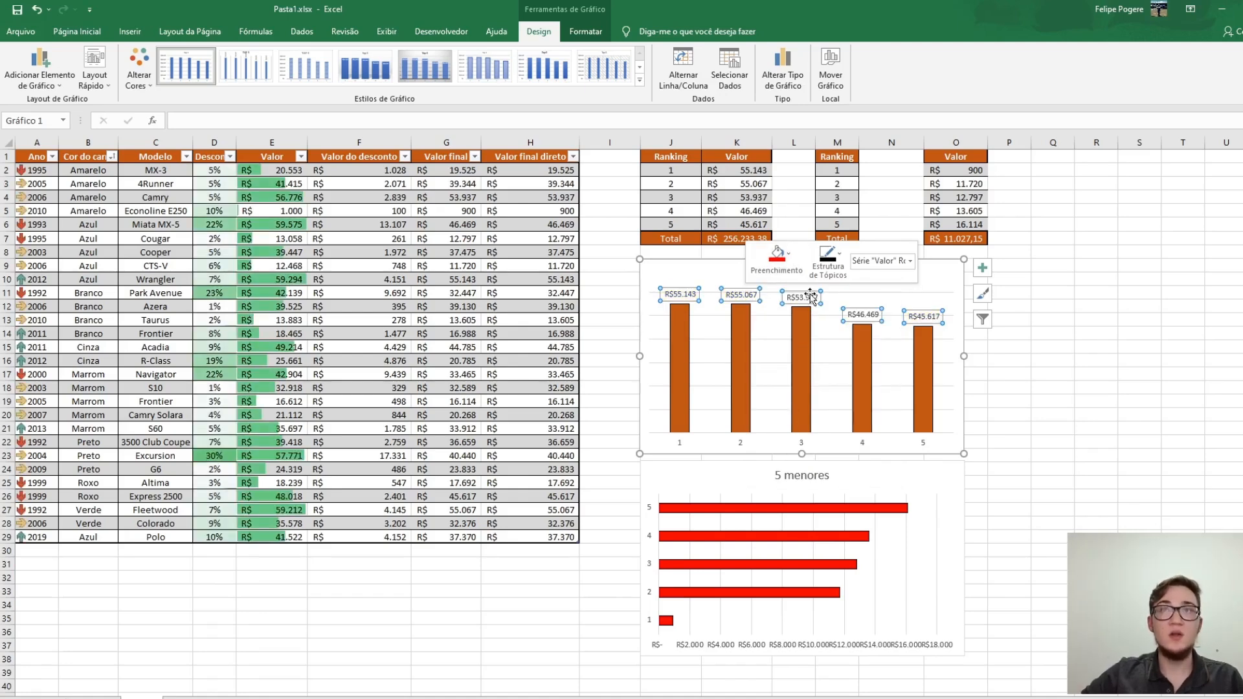
click(825, 259)
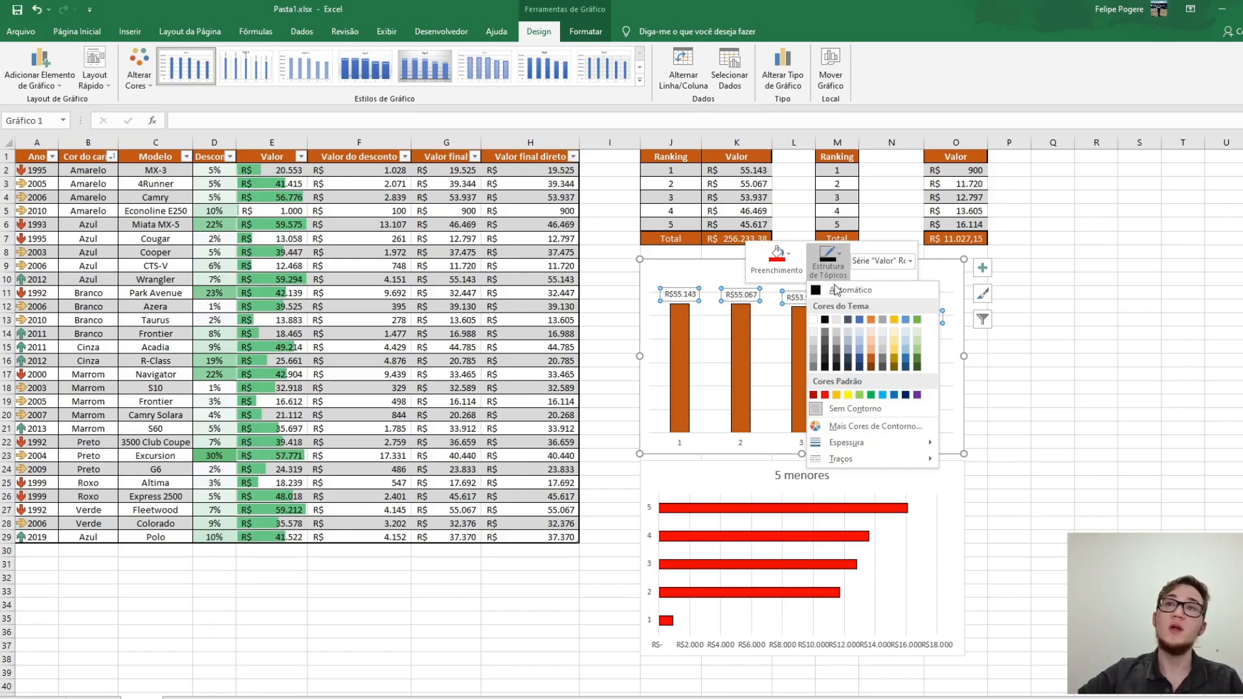
click(833, 289)
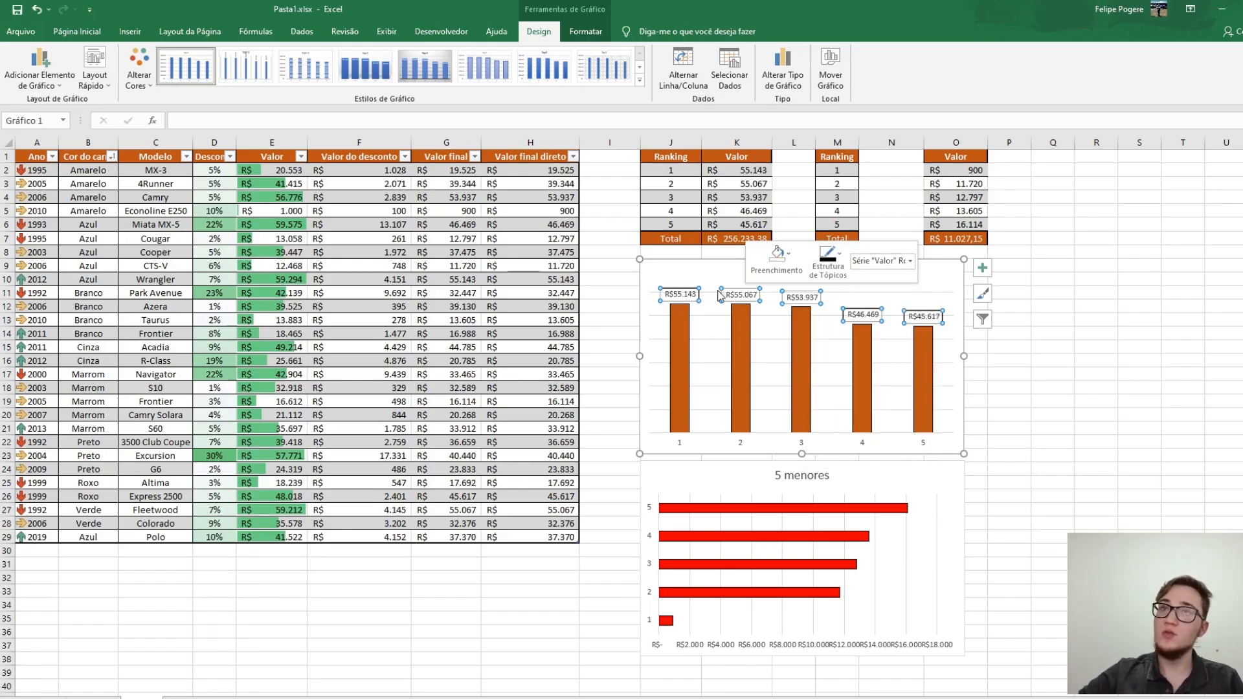
Change the font color of the Top 5 chart's data labels to the orange theme color.
right_click(681, 295)
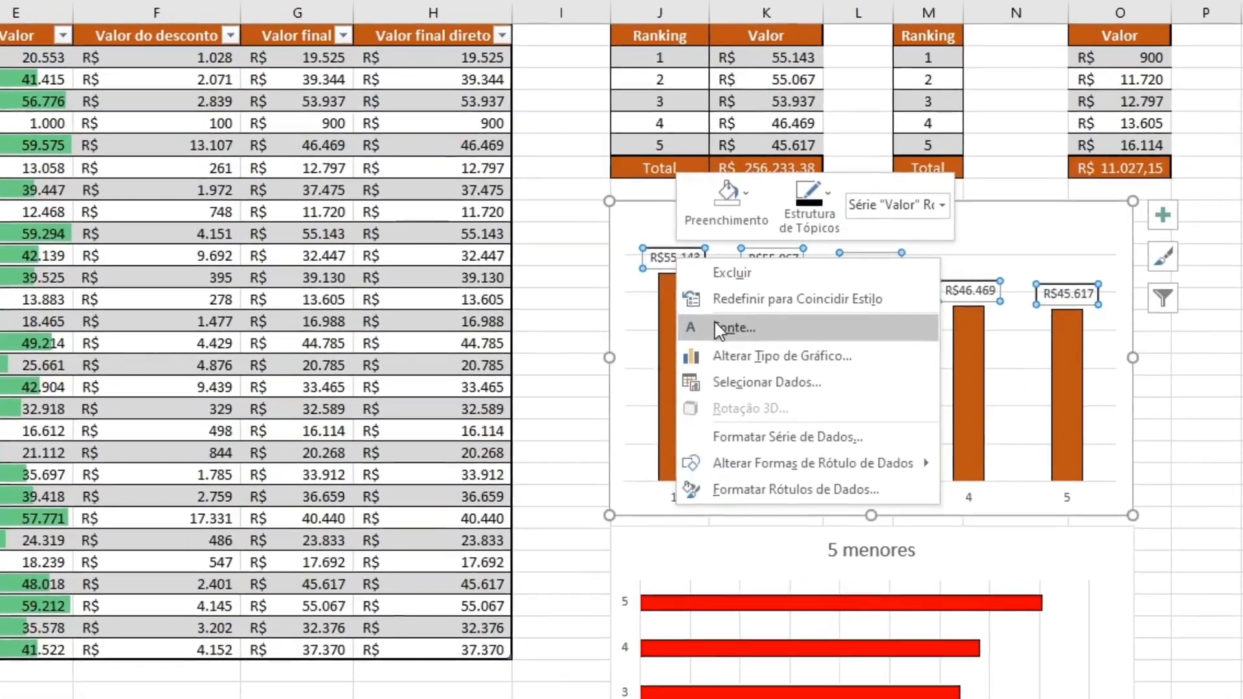
click(712, 332)
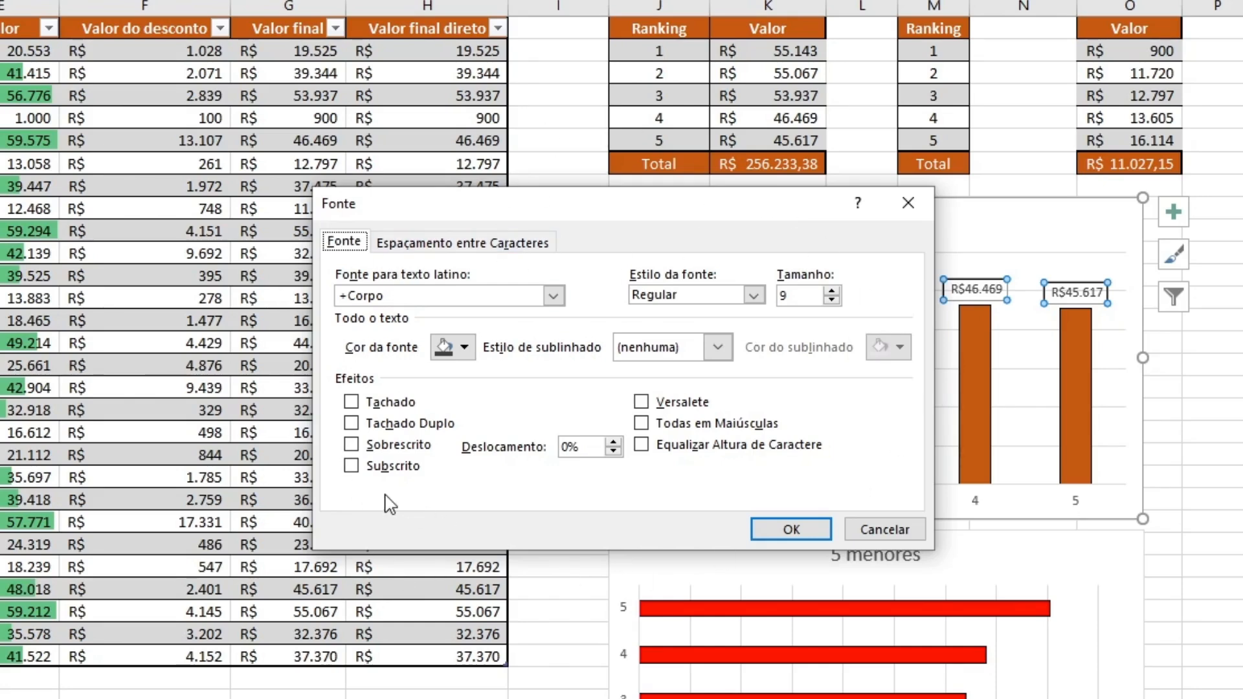
click(464, 347)
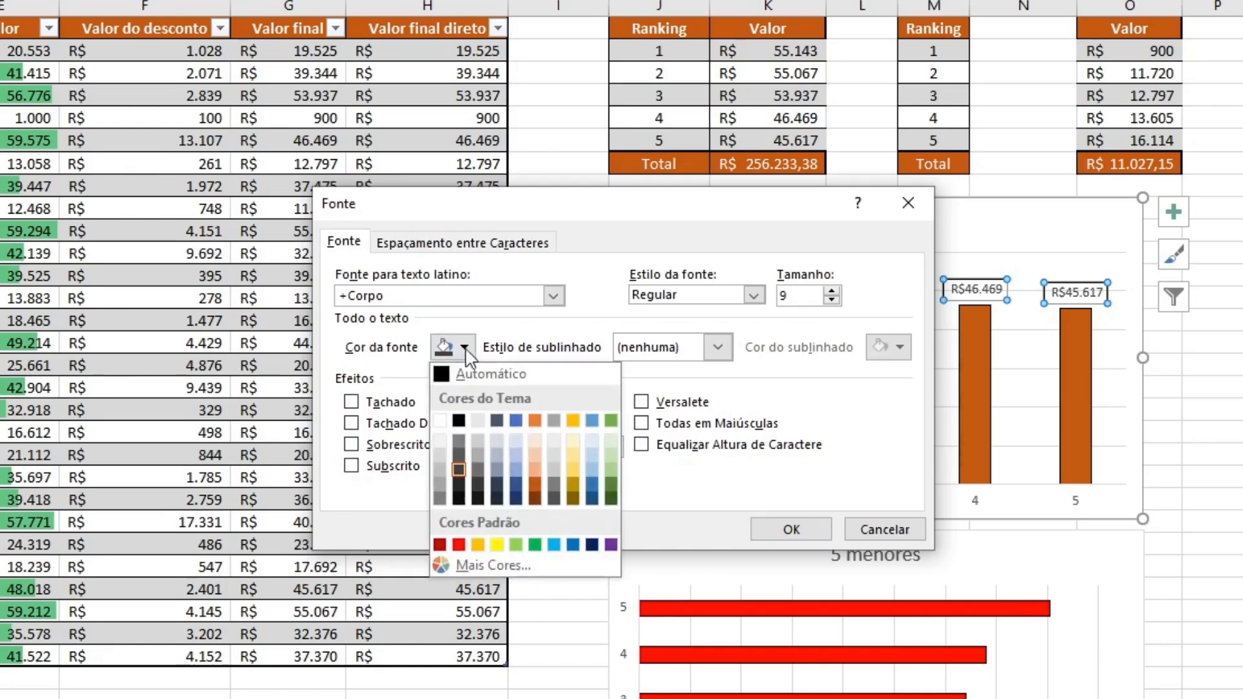
click(536, 421)
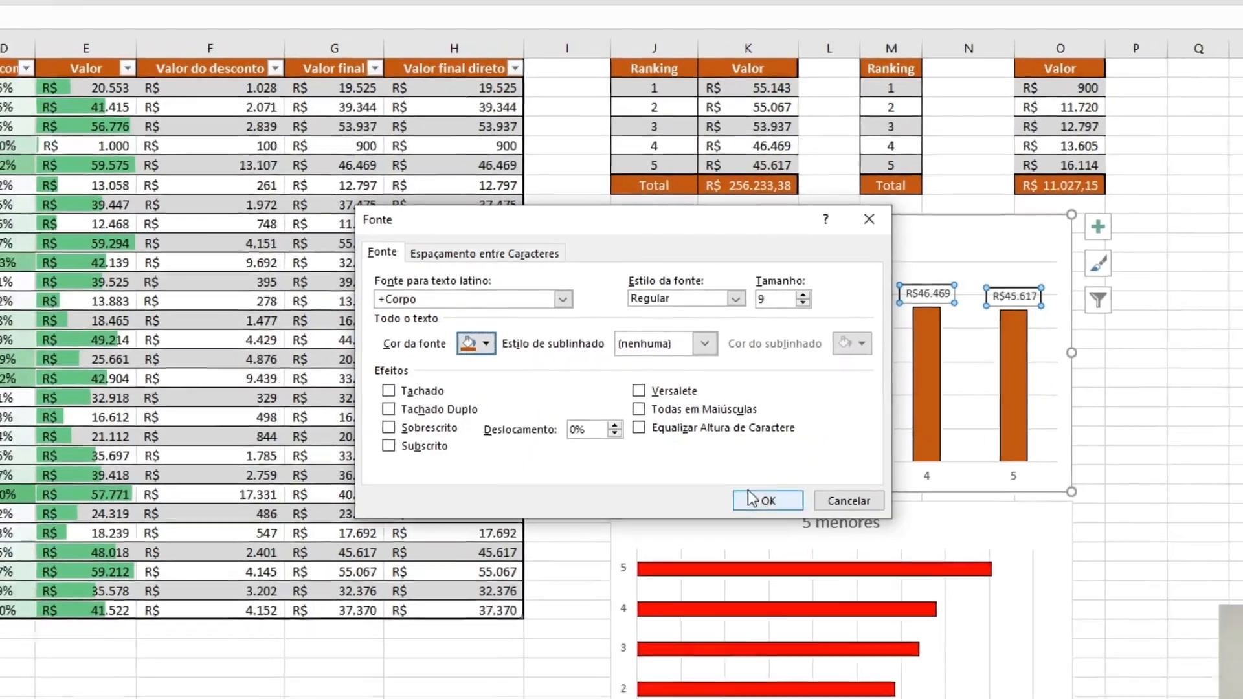
click(764, 500)
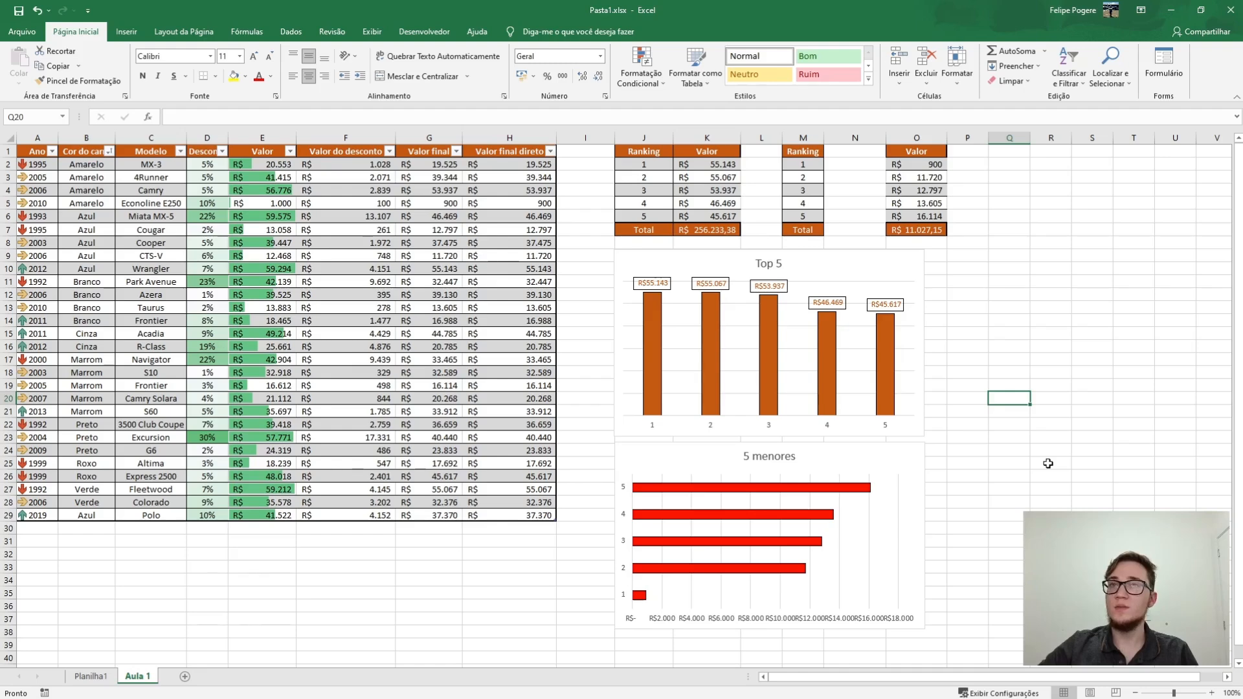
Open the list of chart elements that can be added to the 5 menores chart.
click(842, 456)
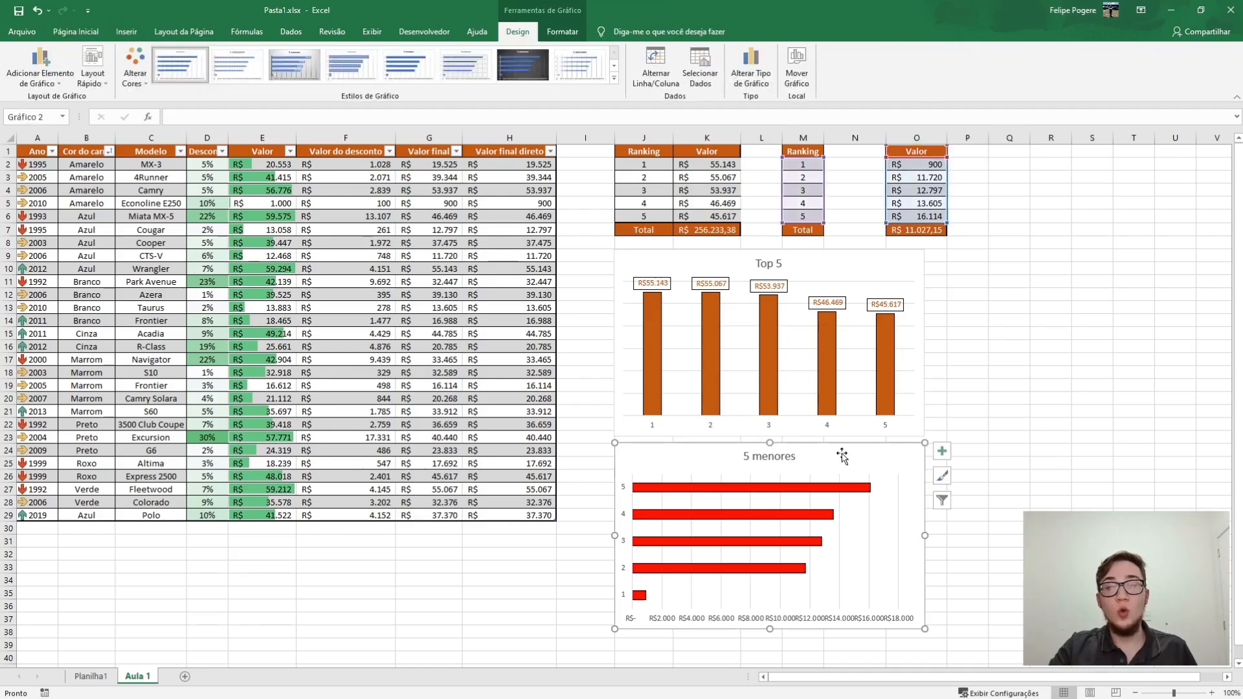
click(47, 83)
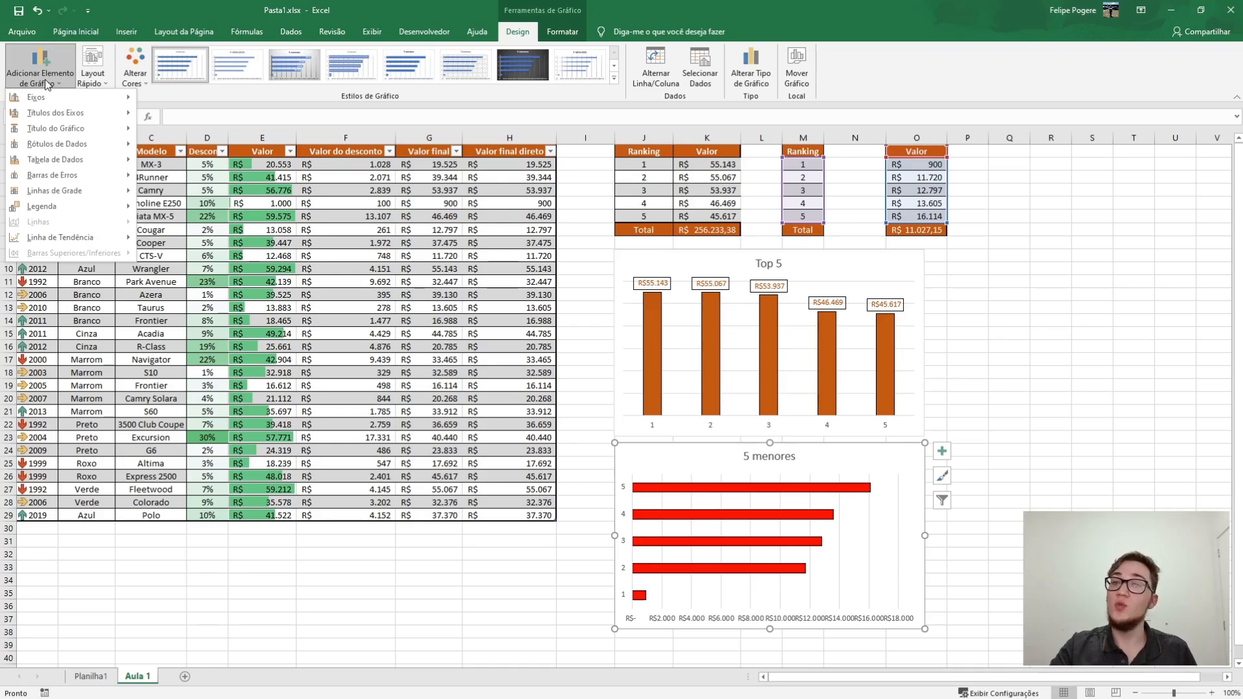